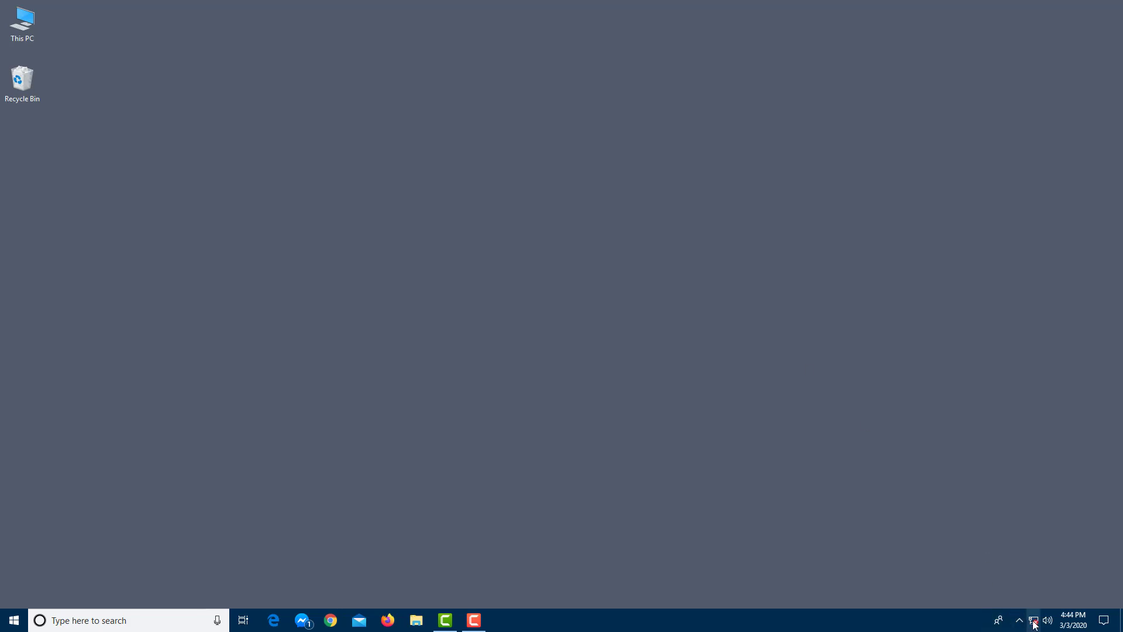
- Look at the available Wi-Fi networks from the quick actions panel, then close the list
mouse_move(1034, 619)
click(1104, 620)
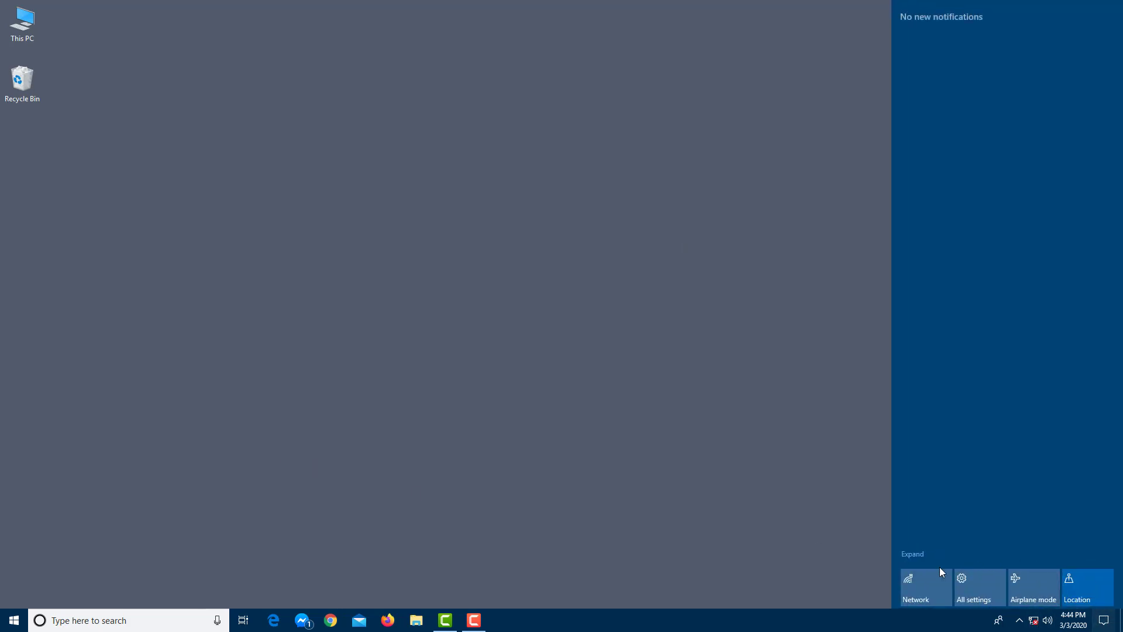
click(913, 553)
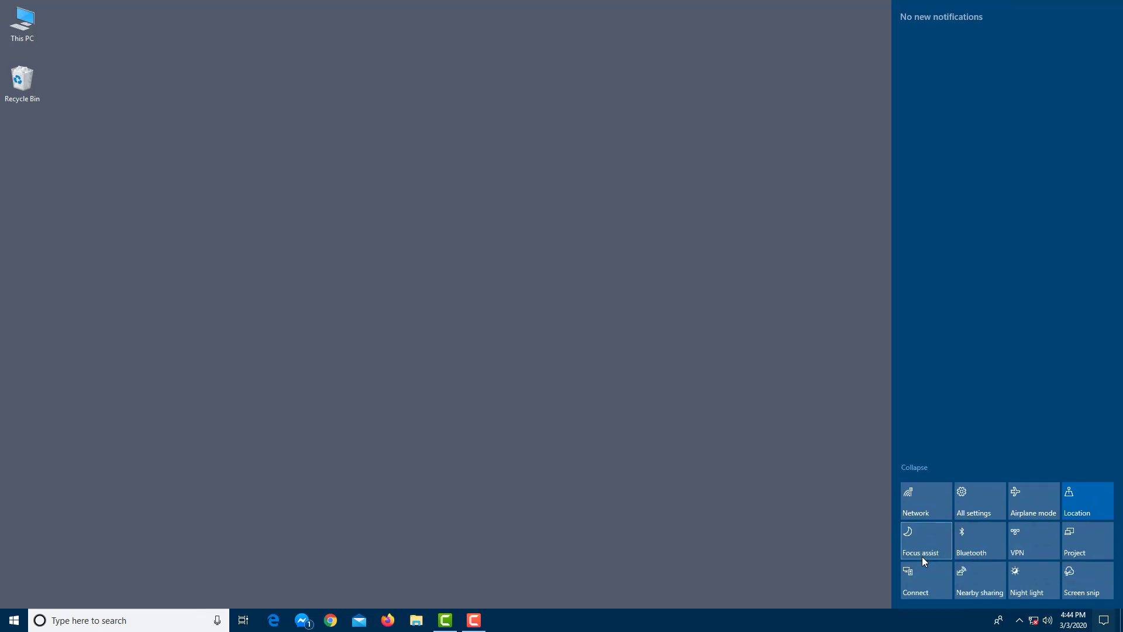
click(922, 499)
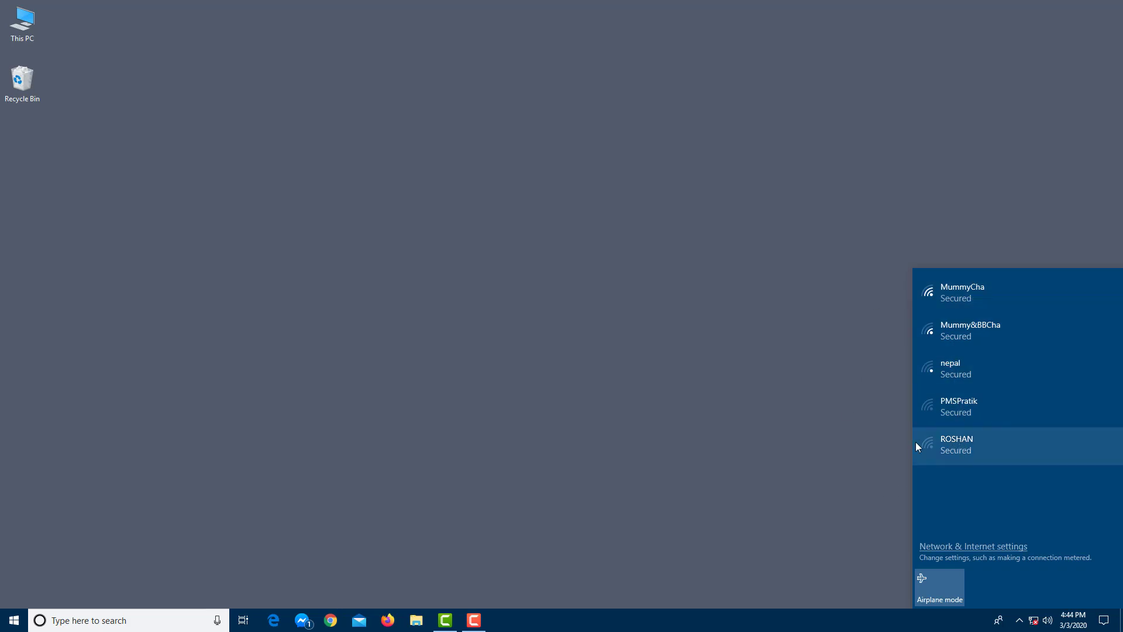
click(808, 393)
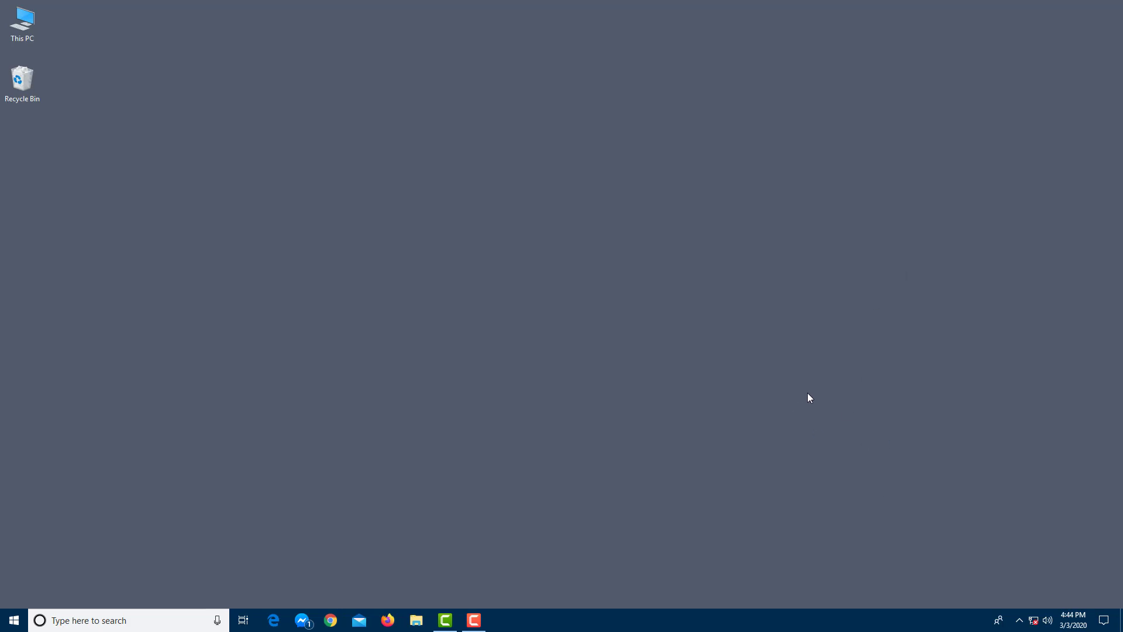
- Run a test search for 'fhghfh' in the web browser, then close the browser
click(273, 620)
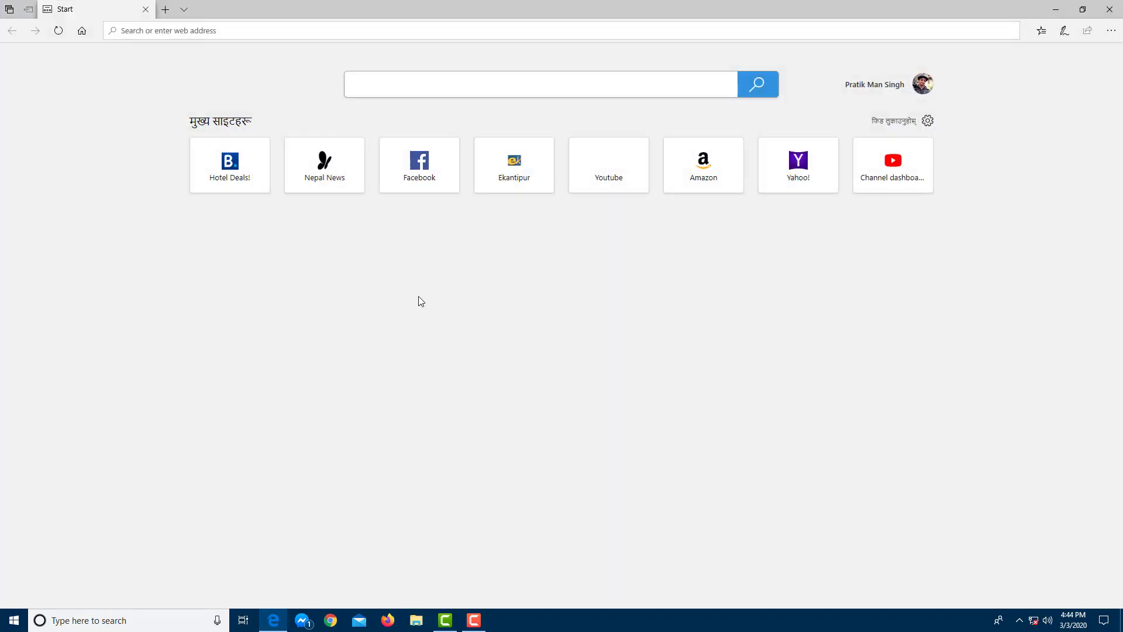
click(517, 92)
text(fhghfh)
key(Return)
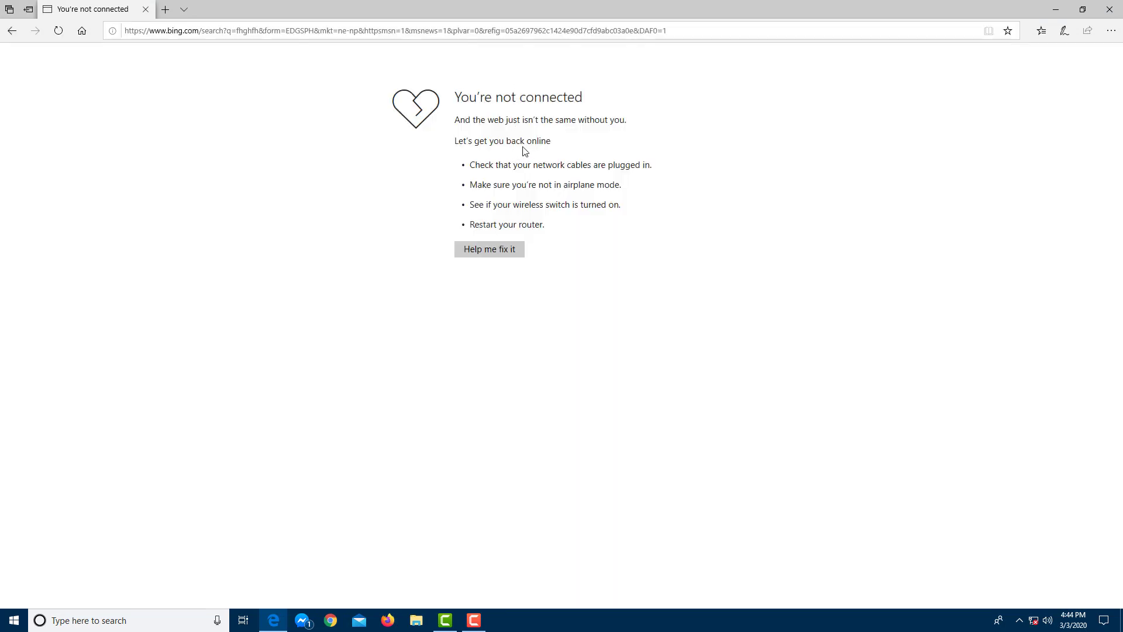
click(1116, 11)
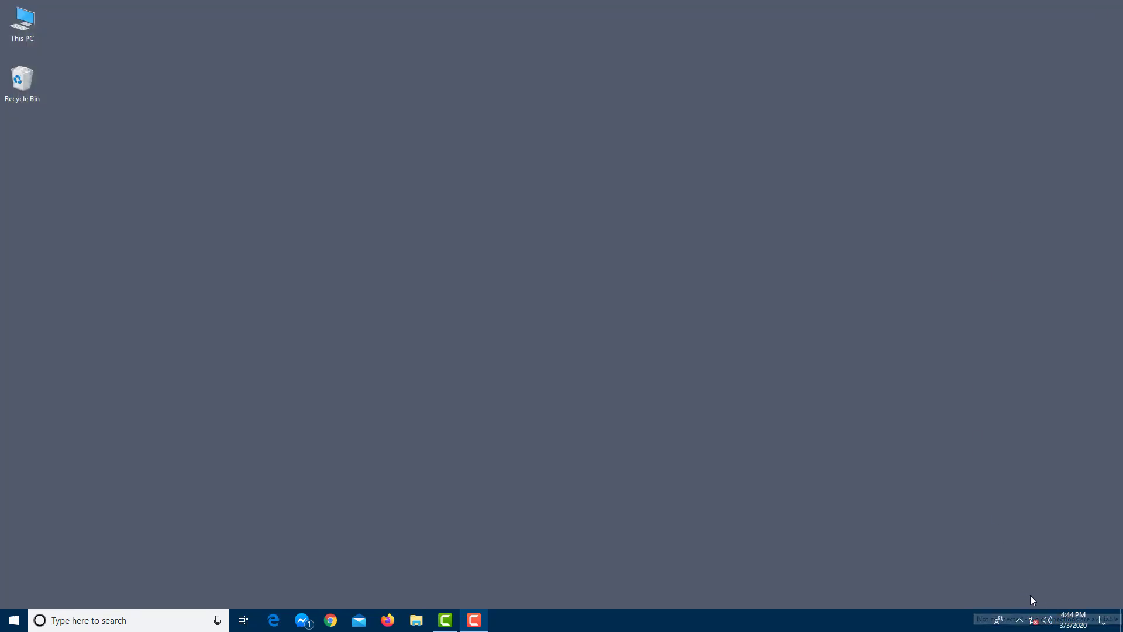
- Join the MummyCha Wi-Fi network using its security key and confirm it is connected
click(1035, 621)
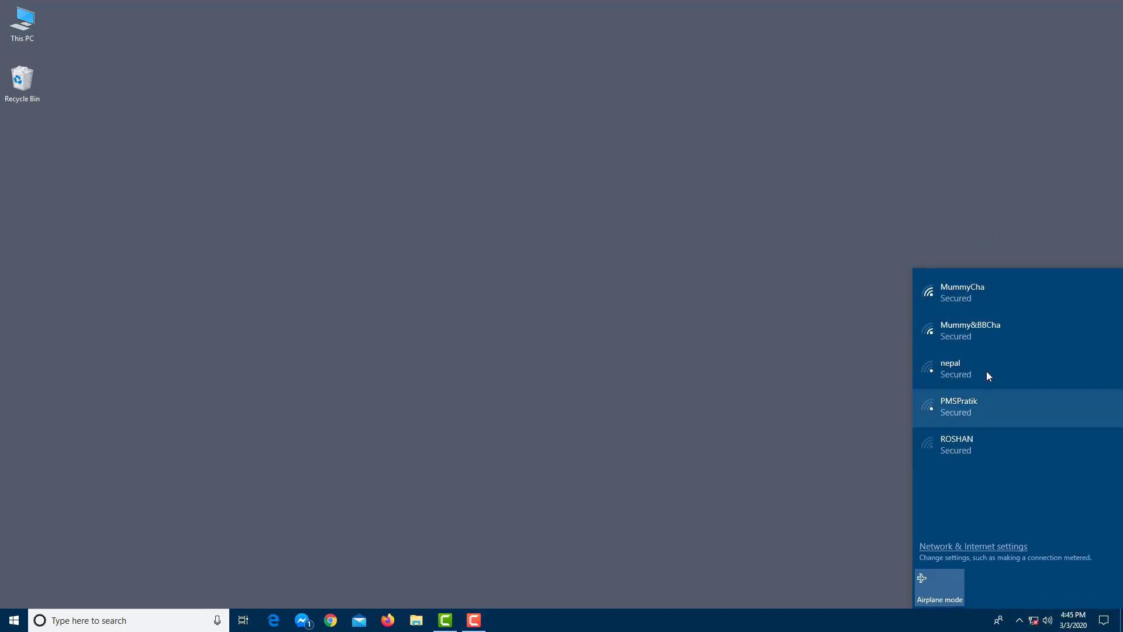
click(980, 303)
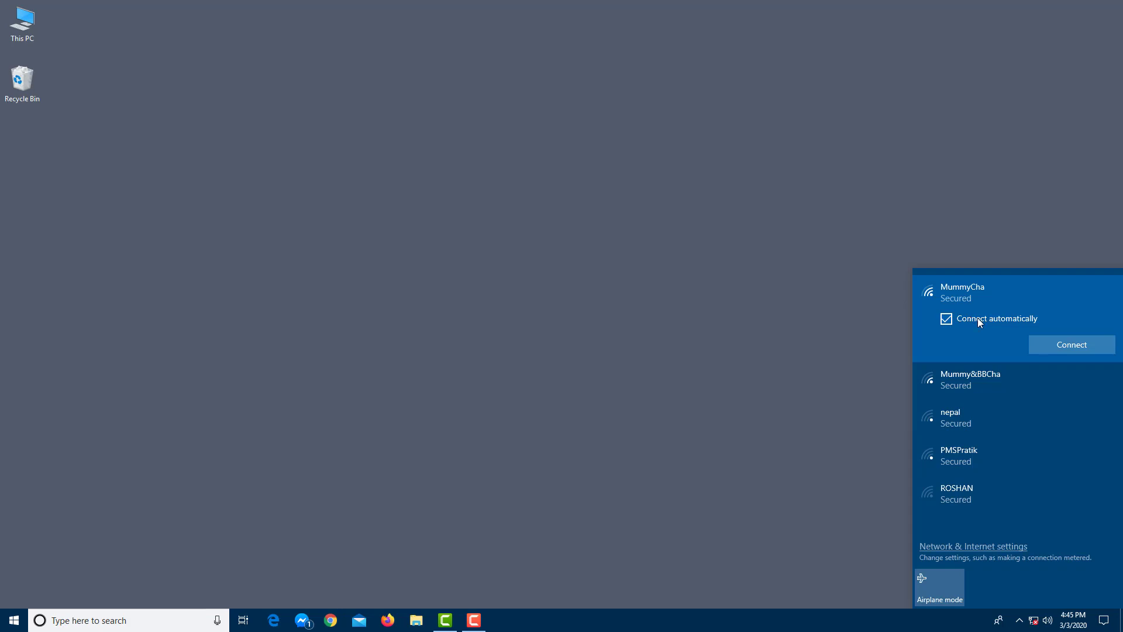
click(1049, 344)
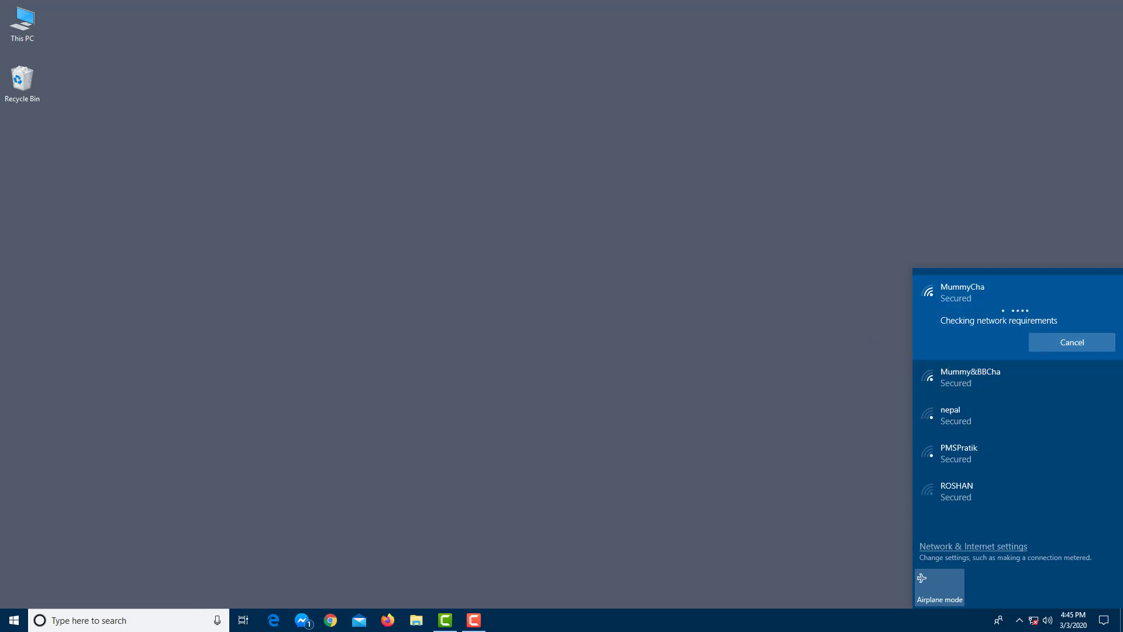
key(F9)
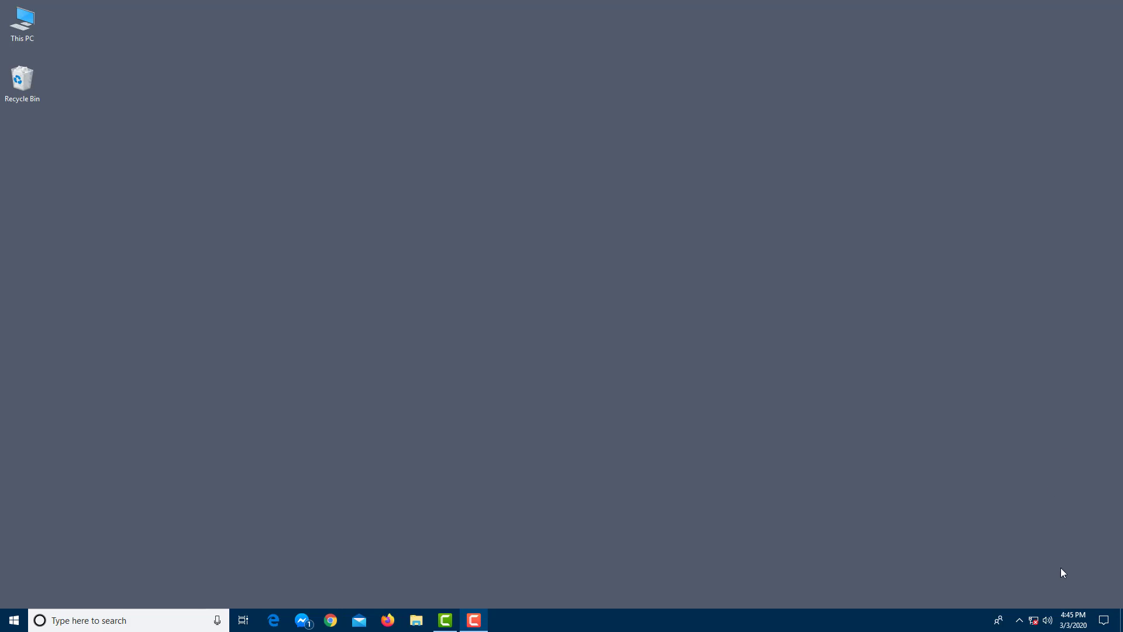
click(1033, 620)
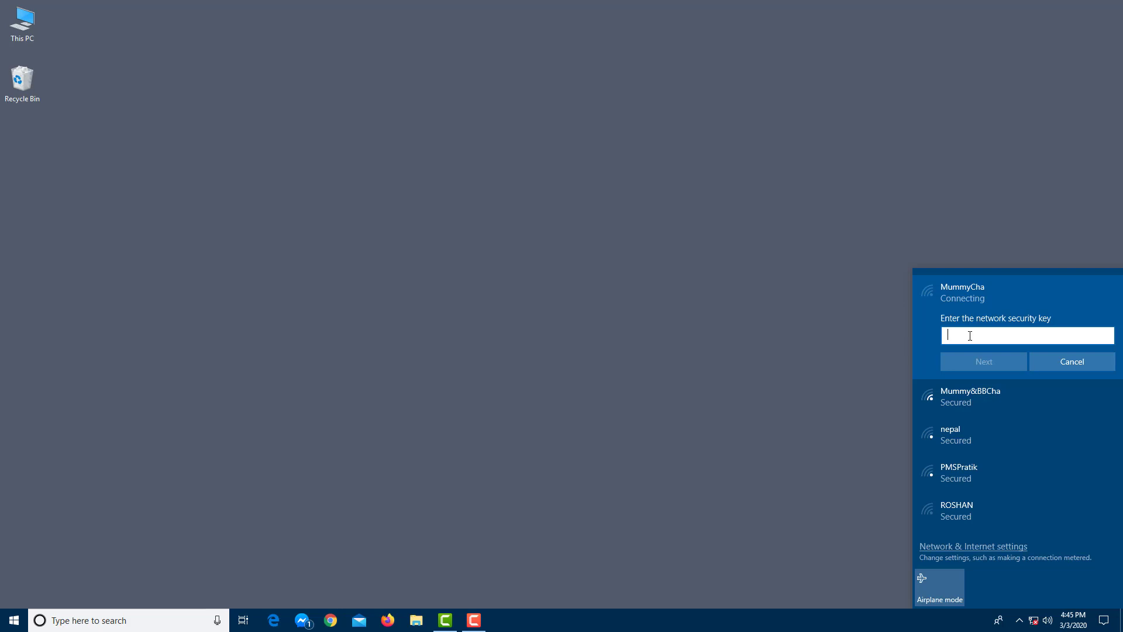
text(••••••••••)
click(992, 362)
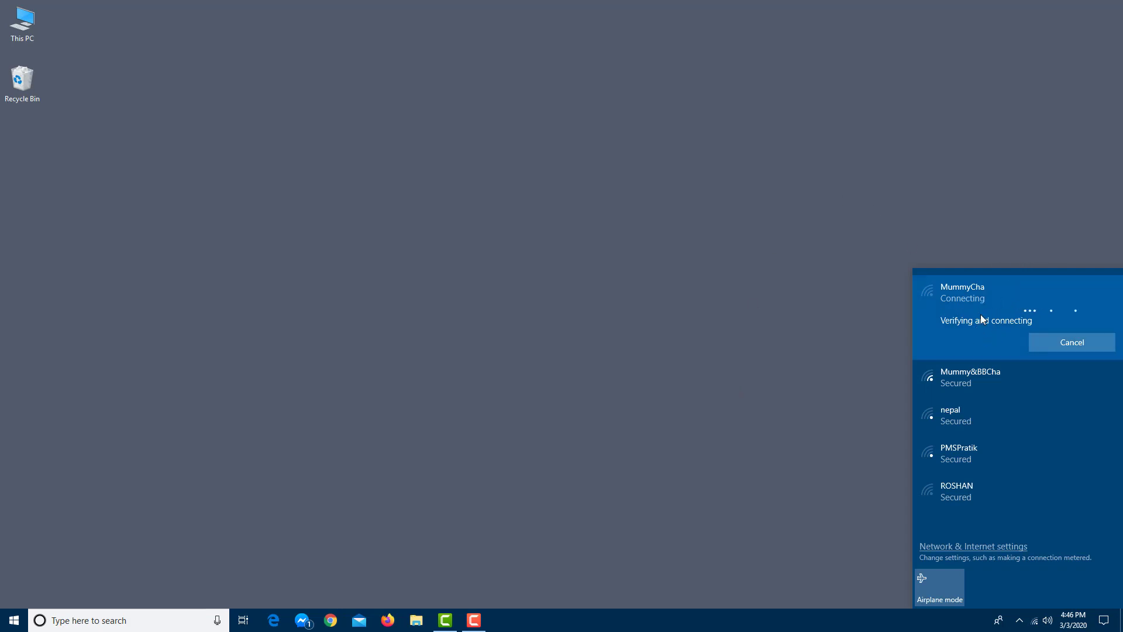
click(841, 229)
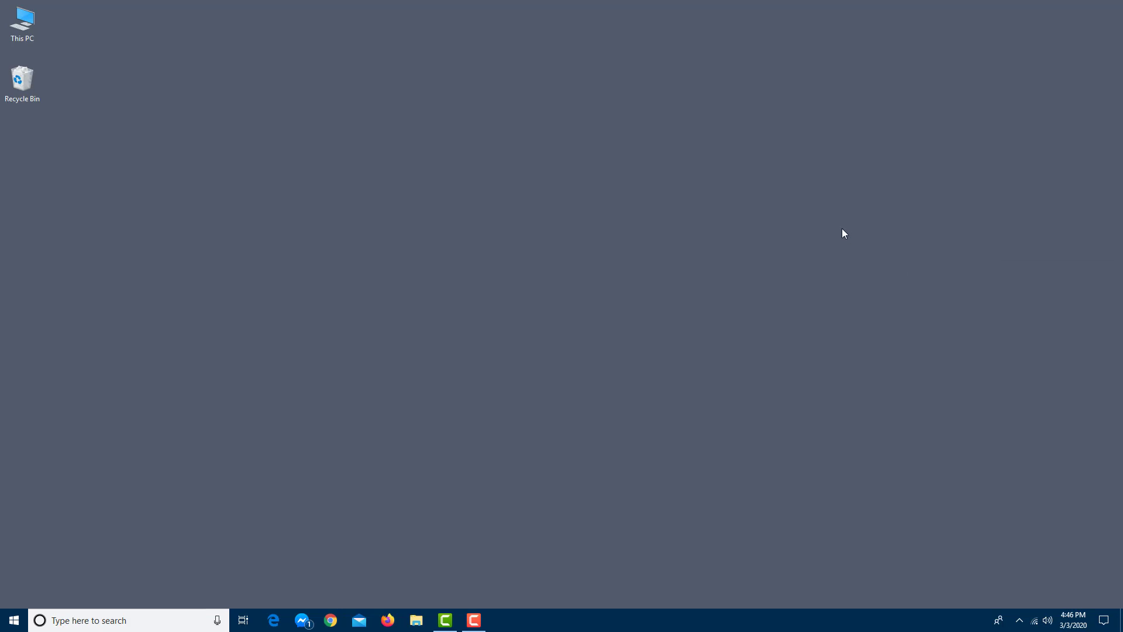
click(1034, 622)
click(726, 281)
click(273, 623)
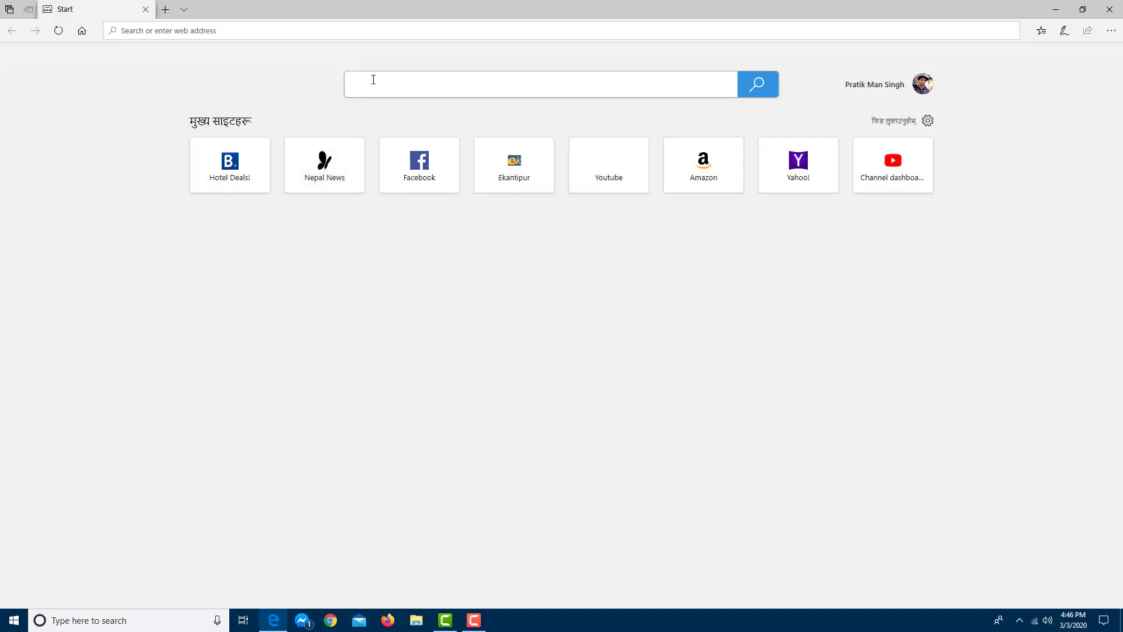
click(373, 79)
text(what is the time)
key(Return)
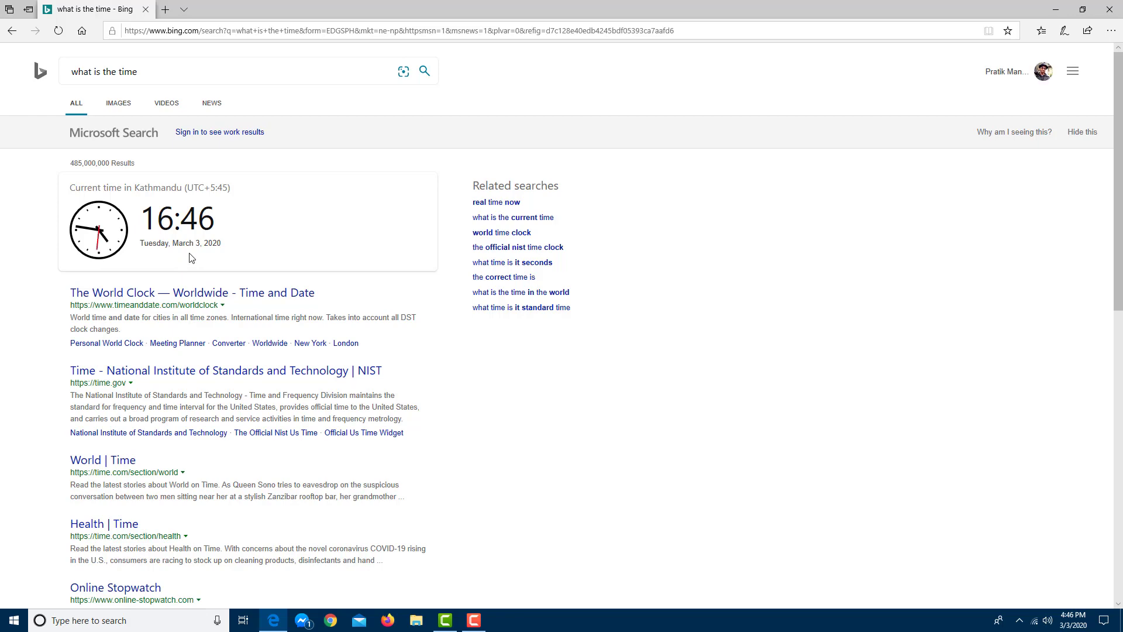
scroll(188, 256, down, 5)
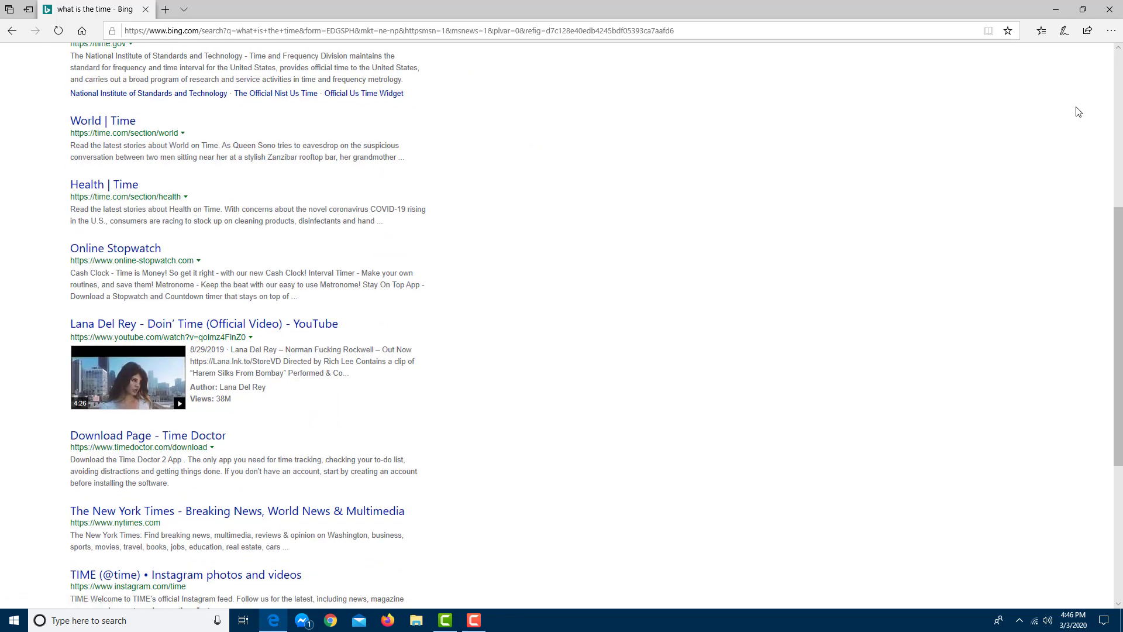
click(1110, 9)
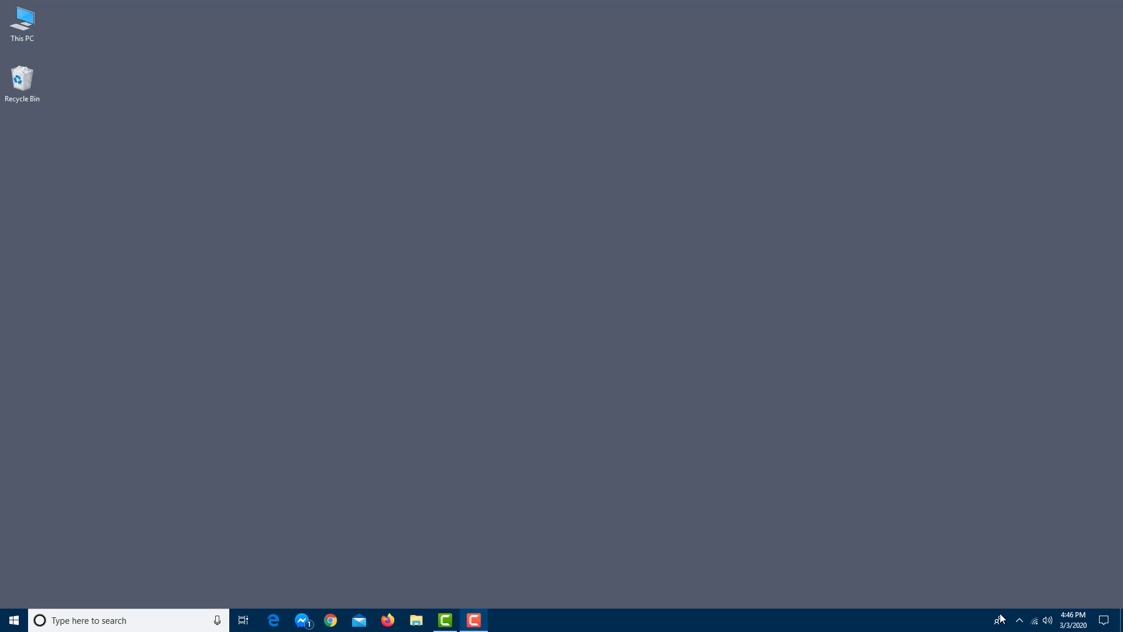
- Disconnect from the MummyCha network and reconnect to it
click(1034, 619)
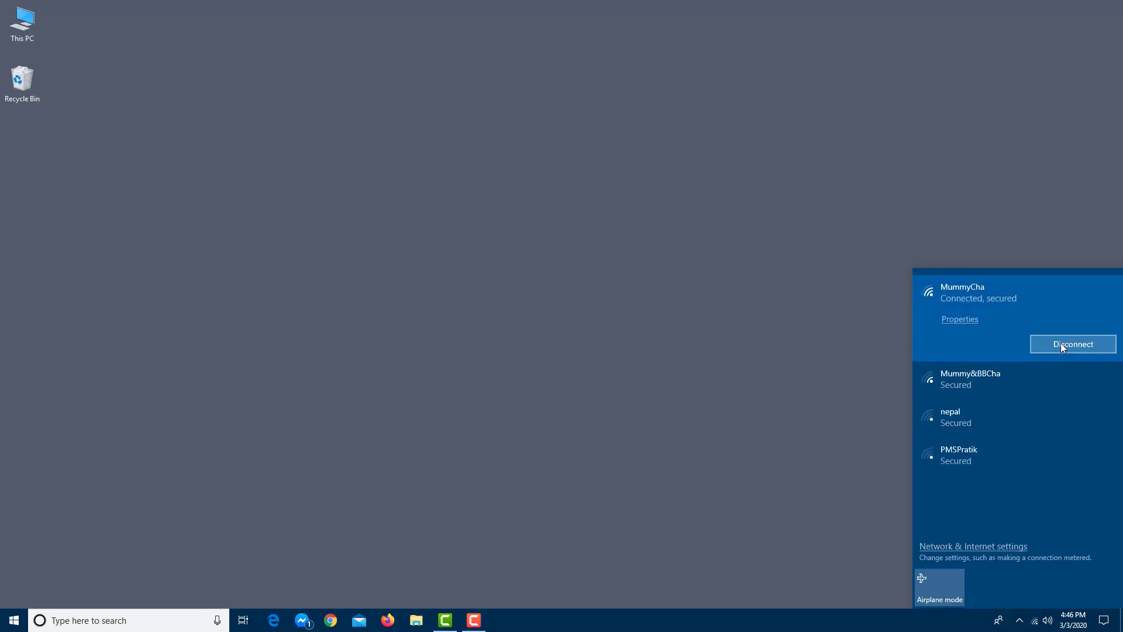
click(1055, 345)
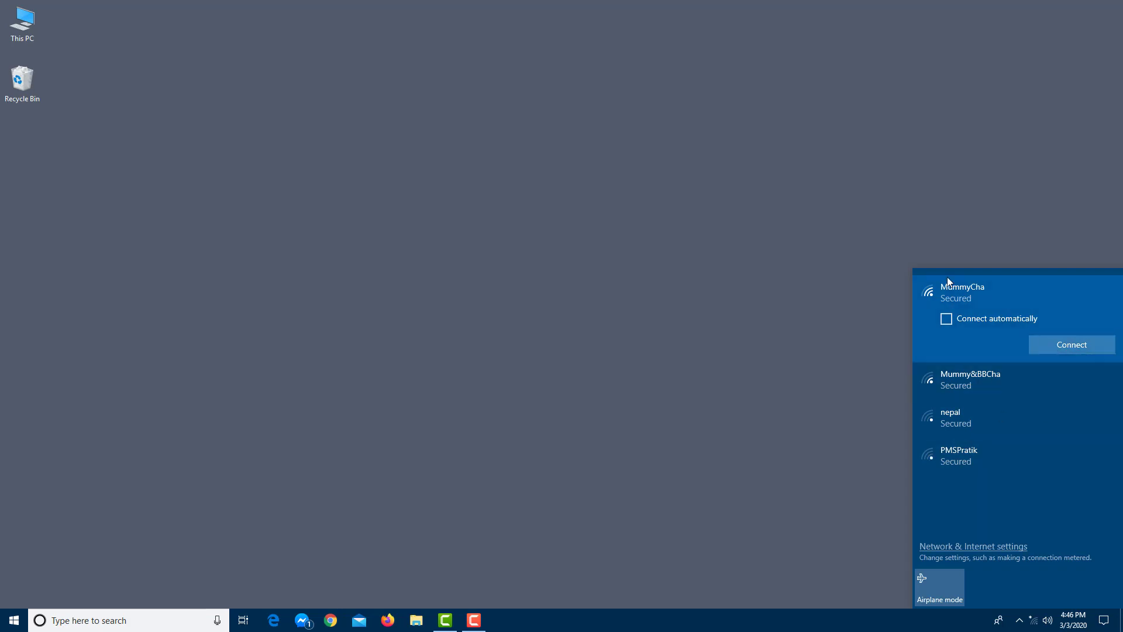
click(1069, 345)
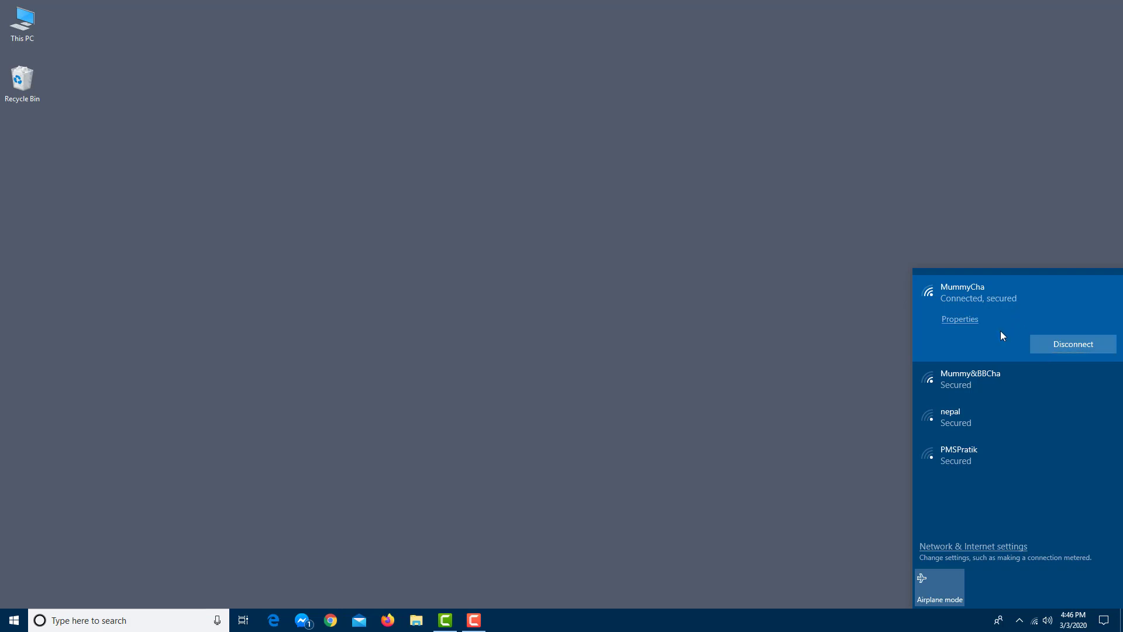
- Turn airplane mode on and back off, then reopen the Wi-Fi network list
click(948, 597)
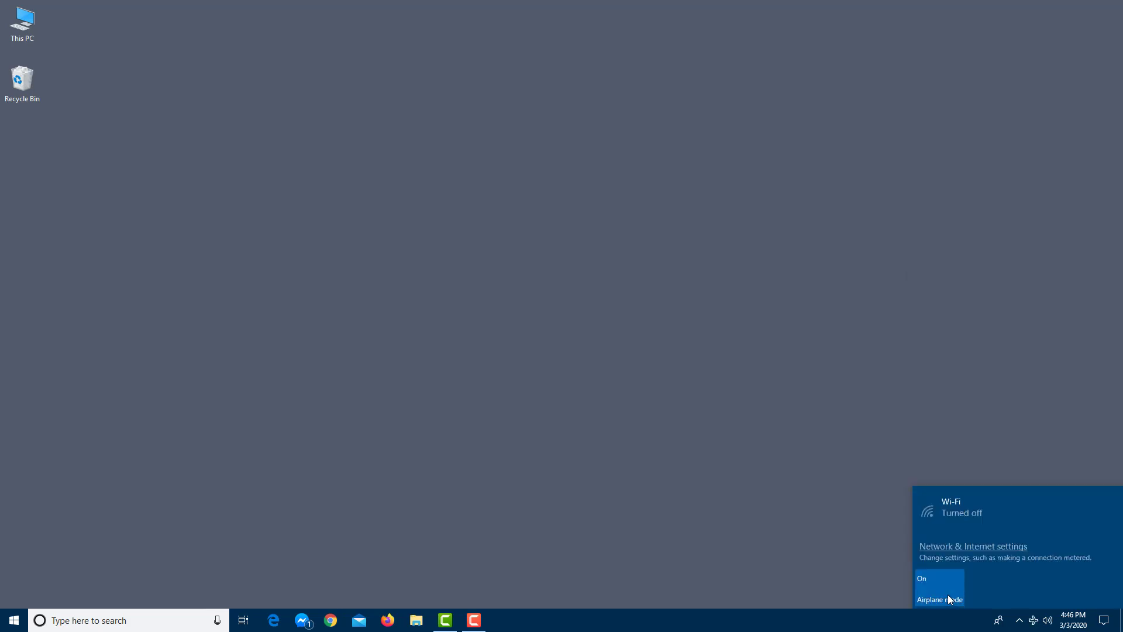
click(880, 479)
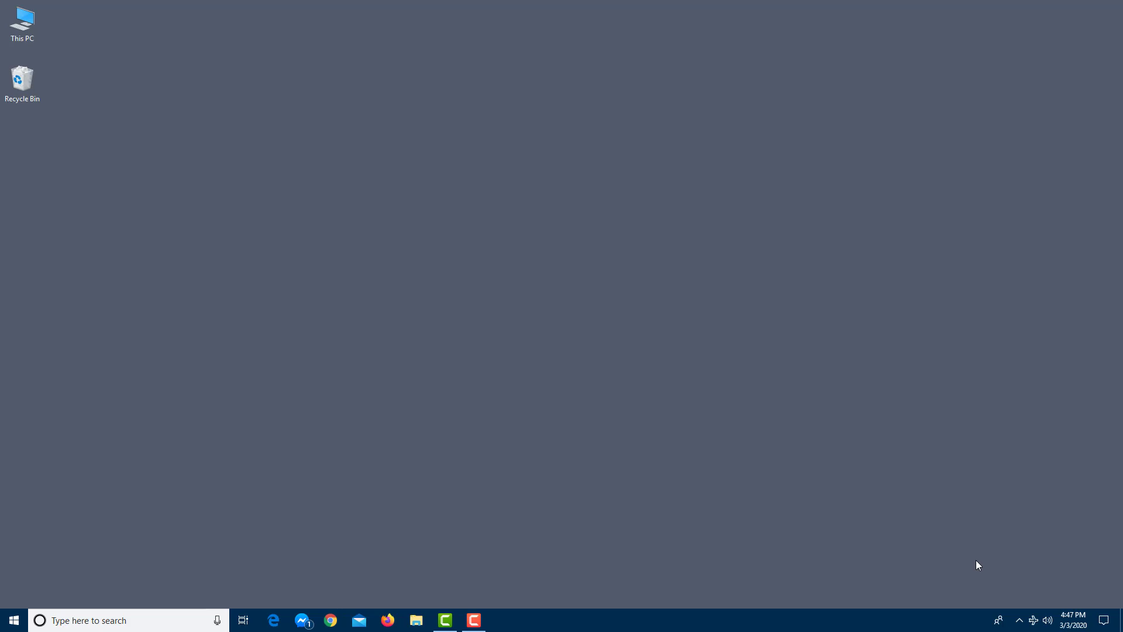
click(1033, 620)
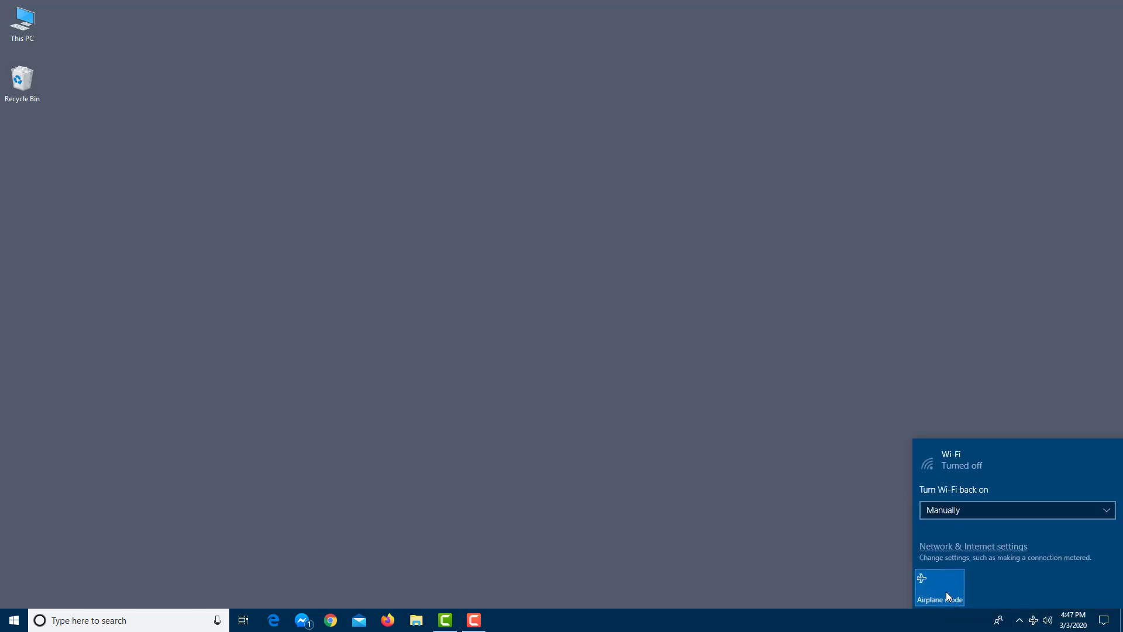
click(942, 589)
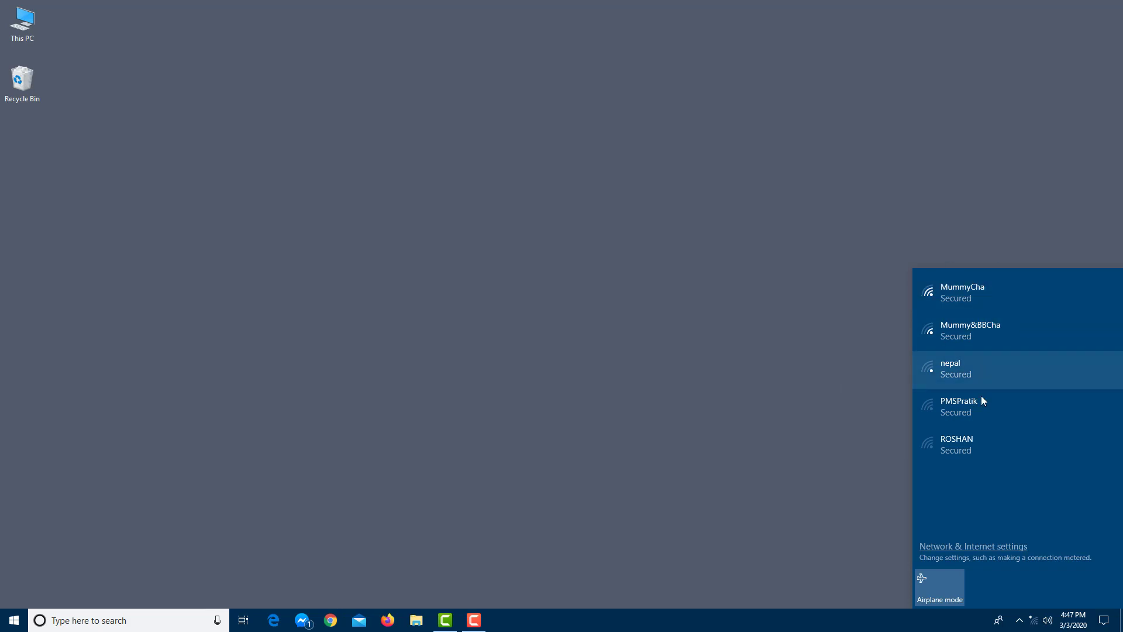
click(787, 526)
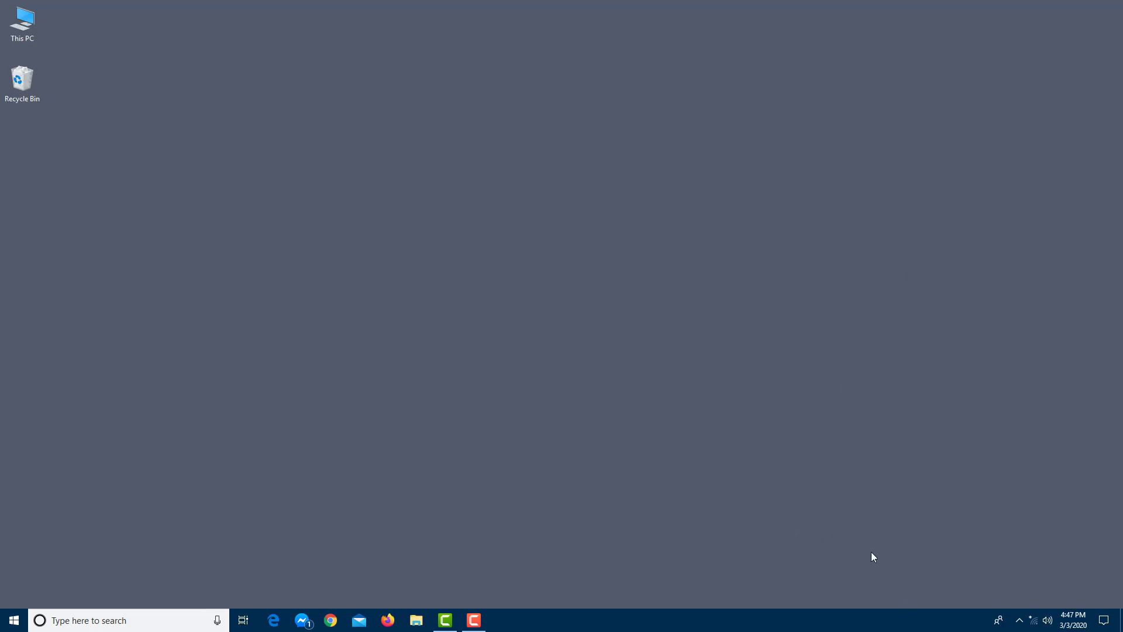
click(1033, 618)
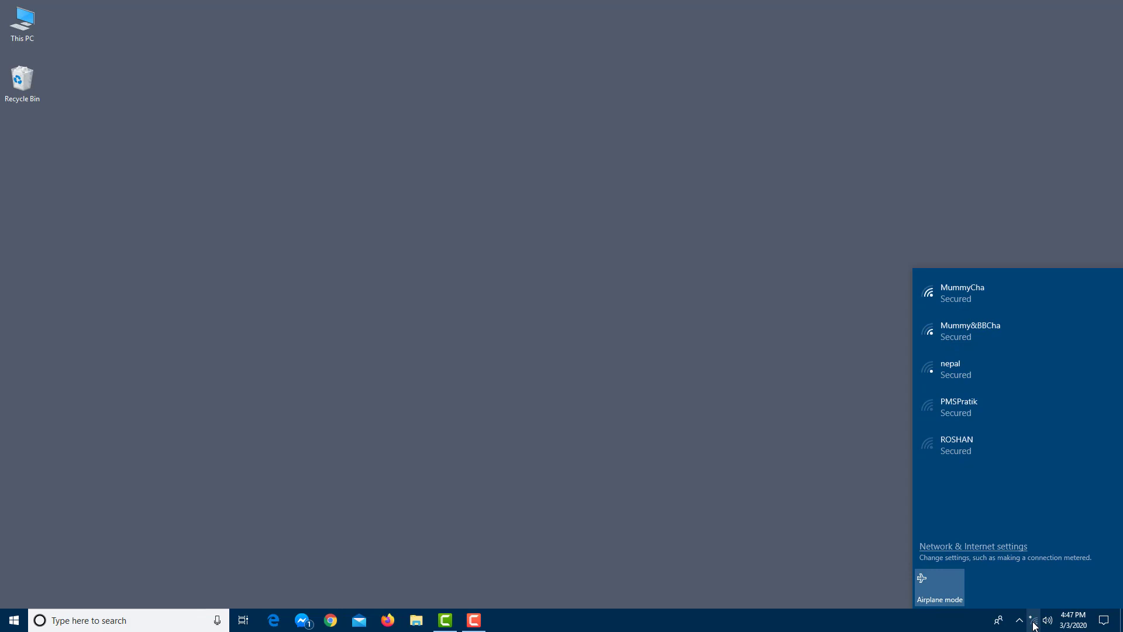
- Switch Wi-Fi off on the Airplane mode page of Network & Internet settings
click(974, 546)
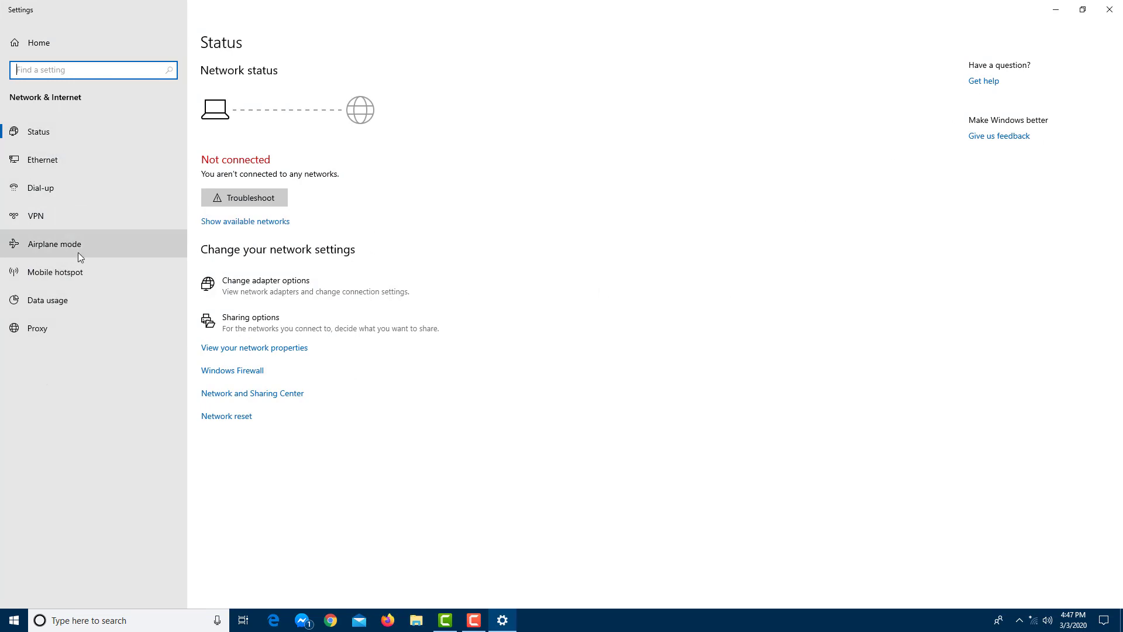
click(117, 248)
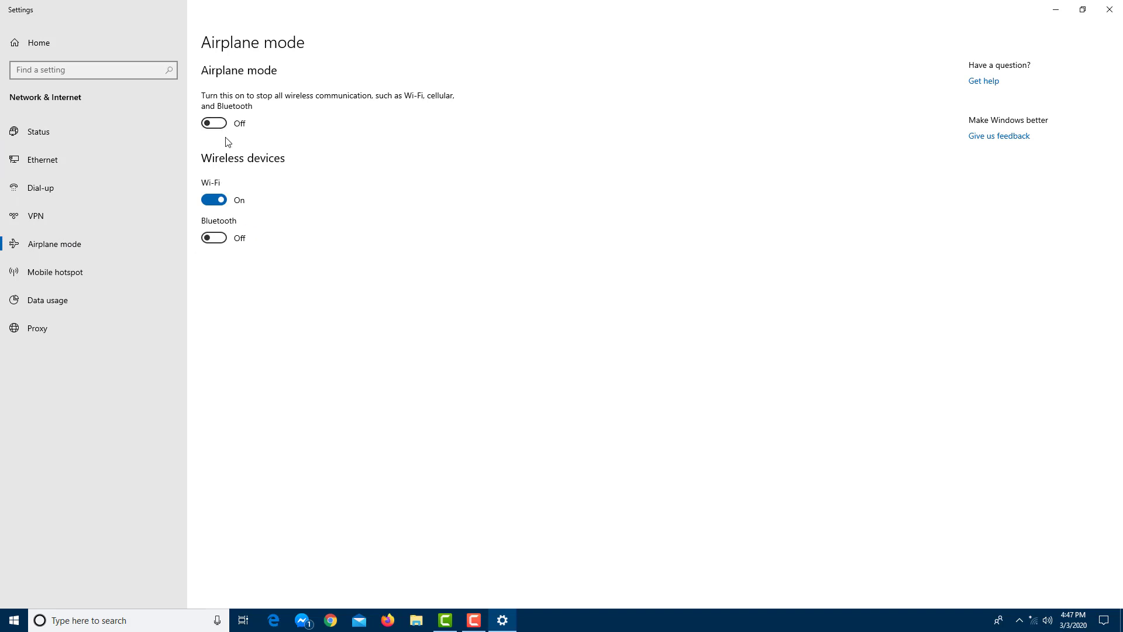
click(219, 201)
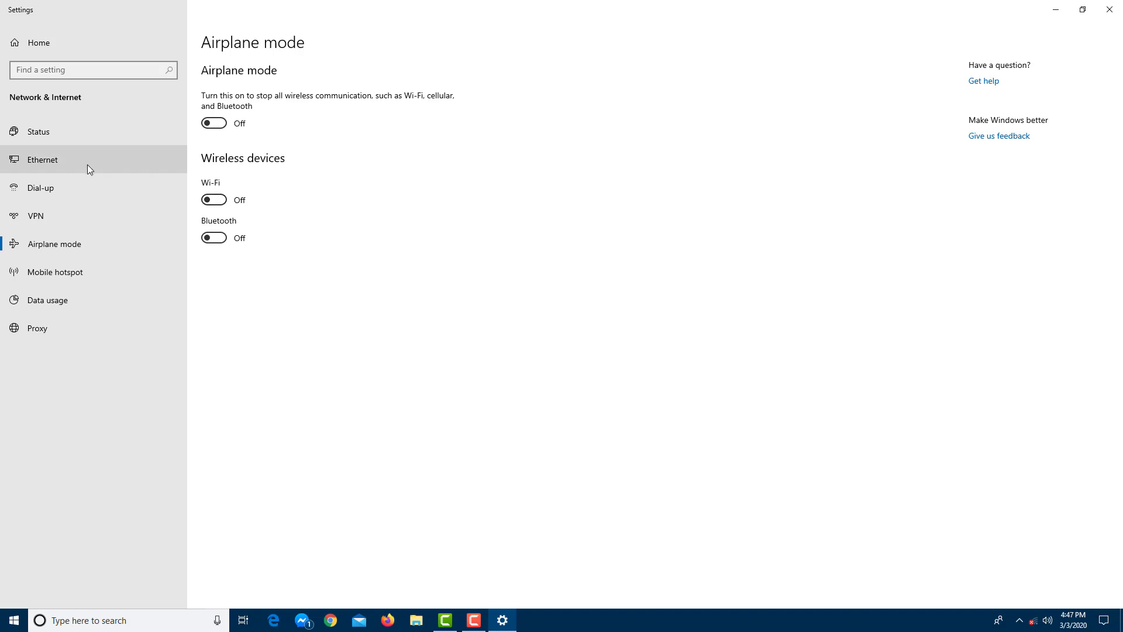
- View the Ethernet connection's properties and return to the Ethernet list
click(64, 161)
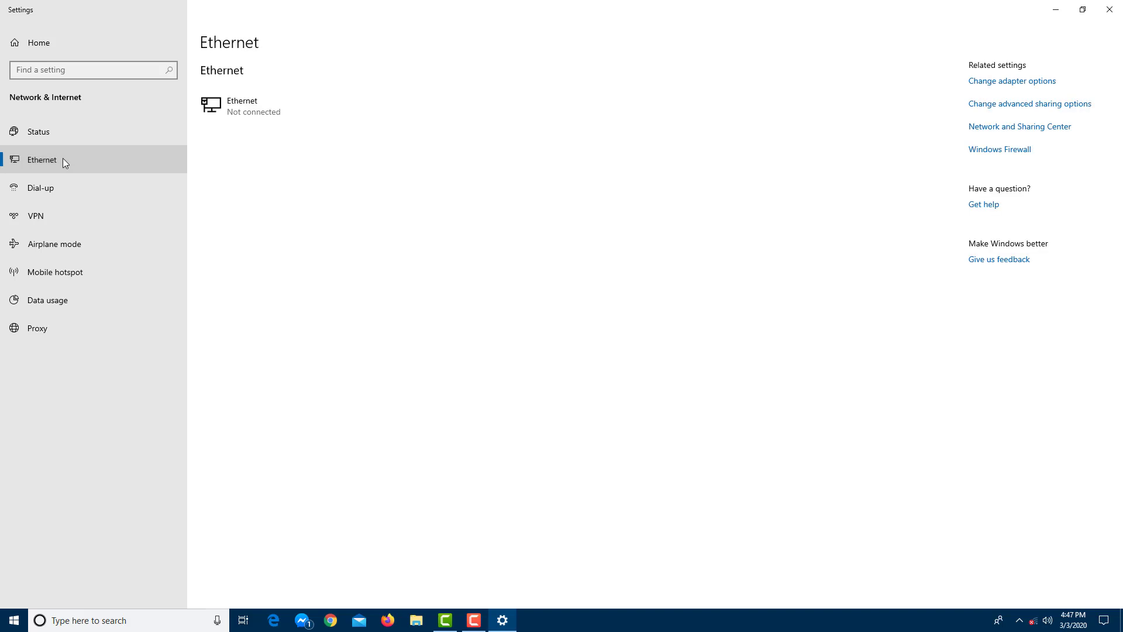
click(255, 111)
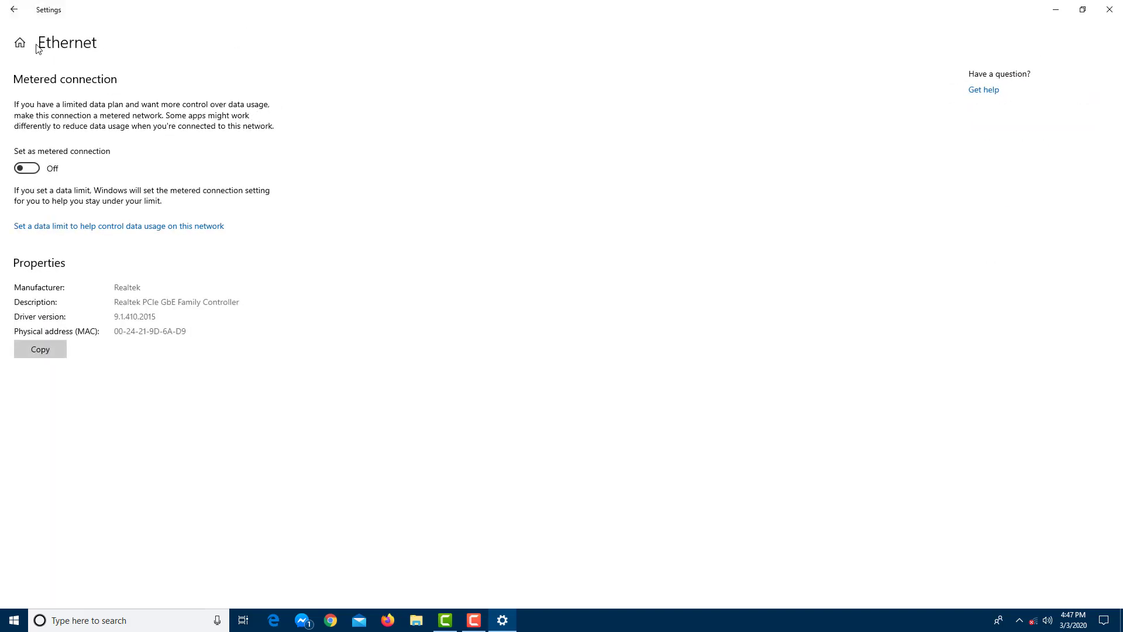
click(14, 9)
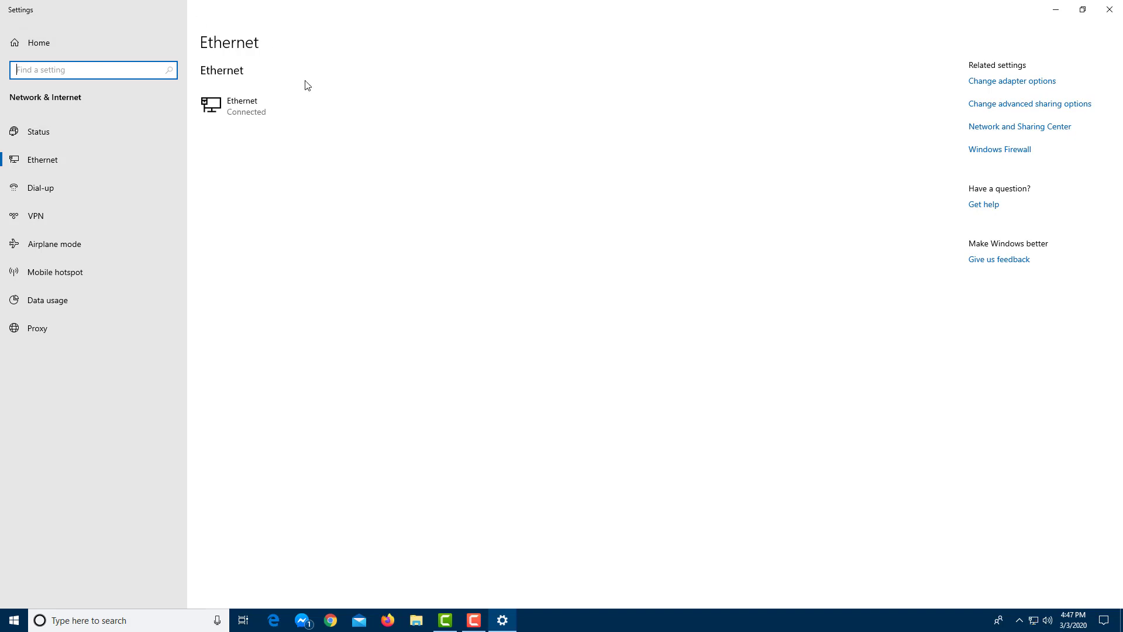
mouse_move(1034, 621)
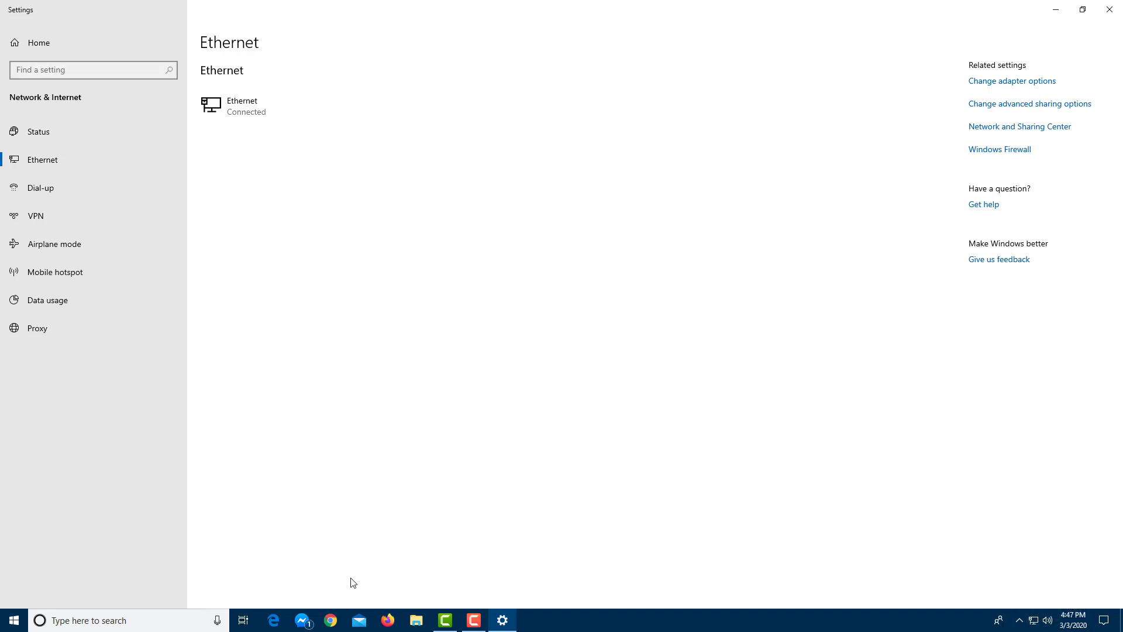
click(274, 621)
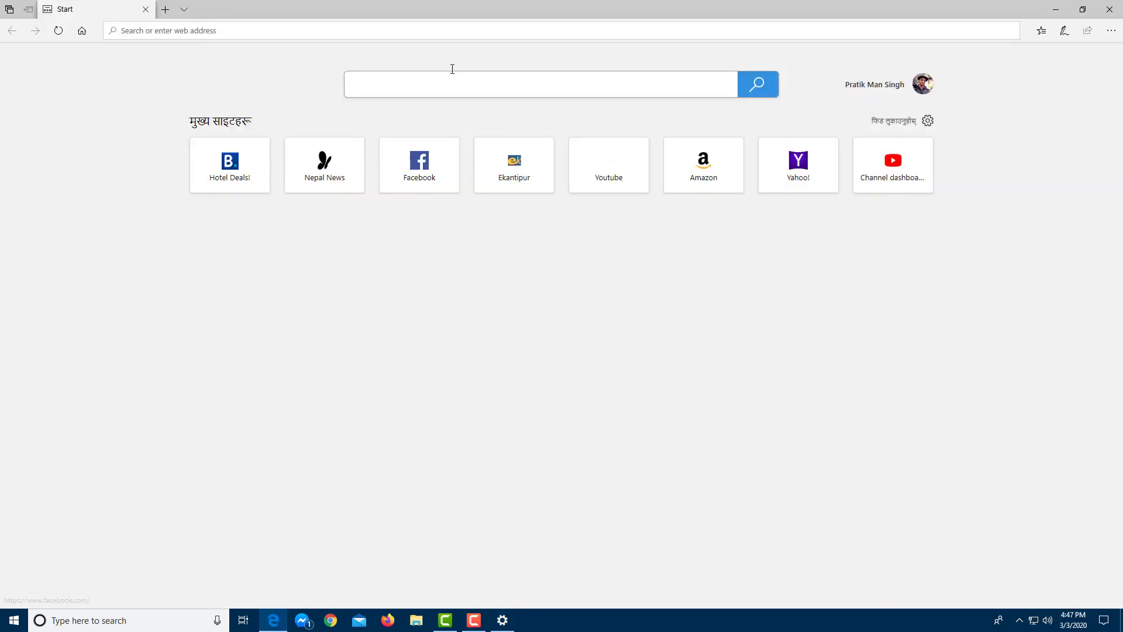
text(ghjghj)
key(Return)
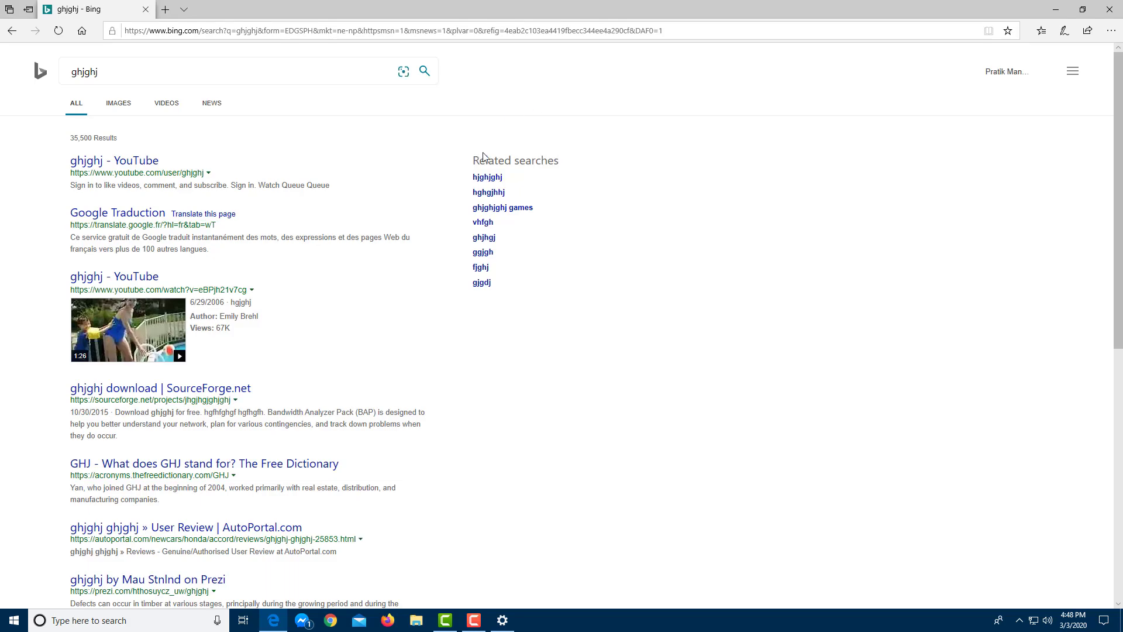
scroll(444, 167, down, 4)
scroll(445, 168, up, 4)
scroll(445, 167, down, 7)
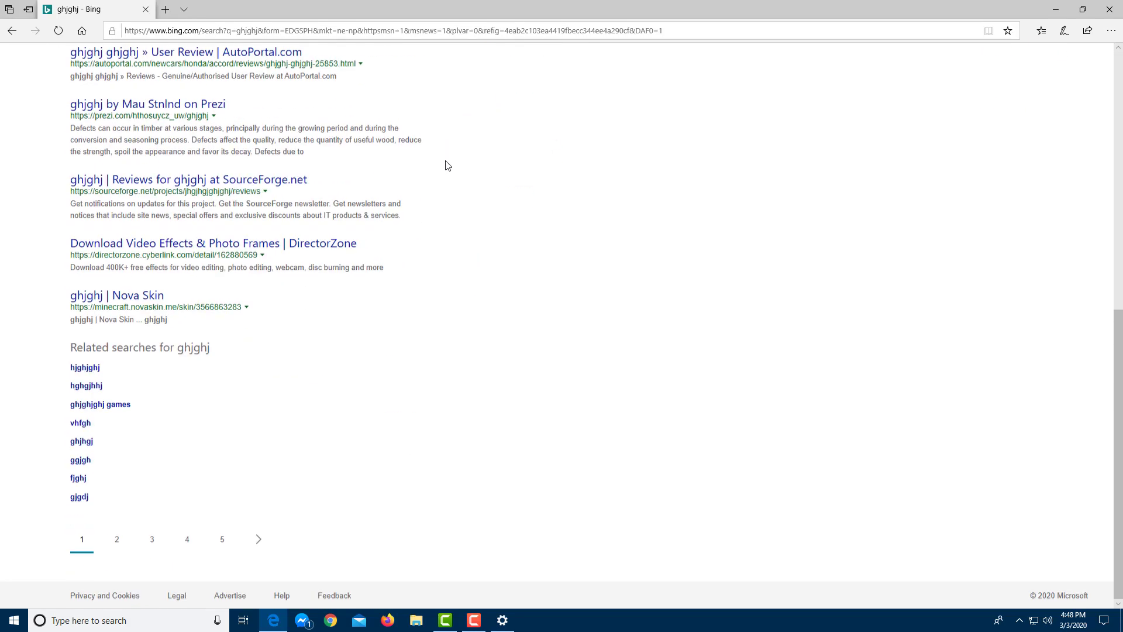
click(1109, 10)
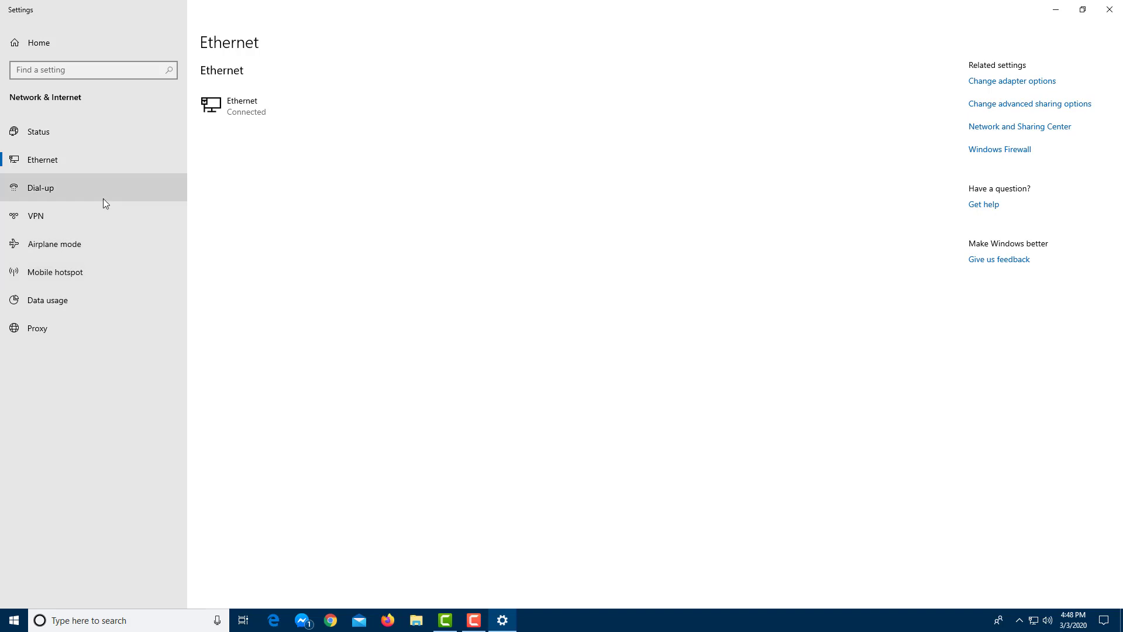
- Turn the Wi-Fi toggle back on and return to the Ethernet page
click(100, 251)
click(216, 200)
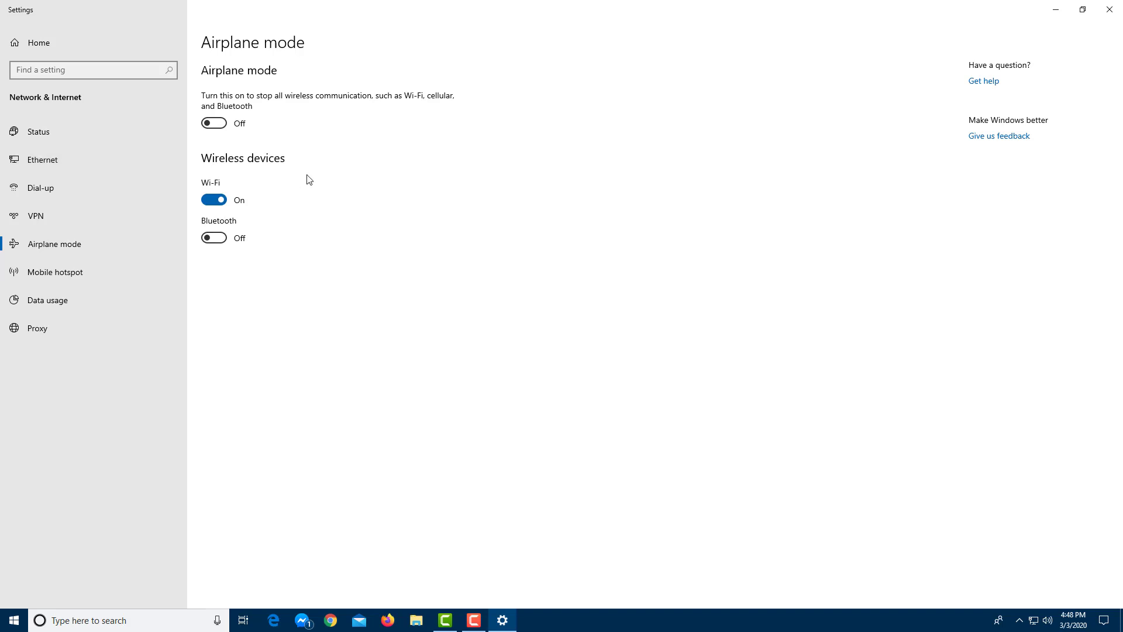
click(73, 156)
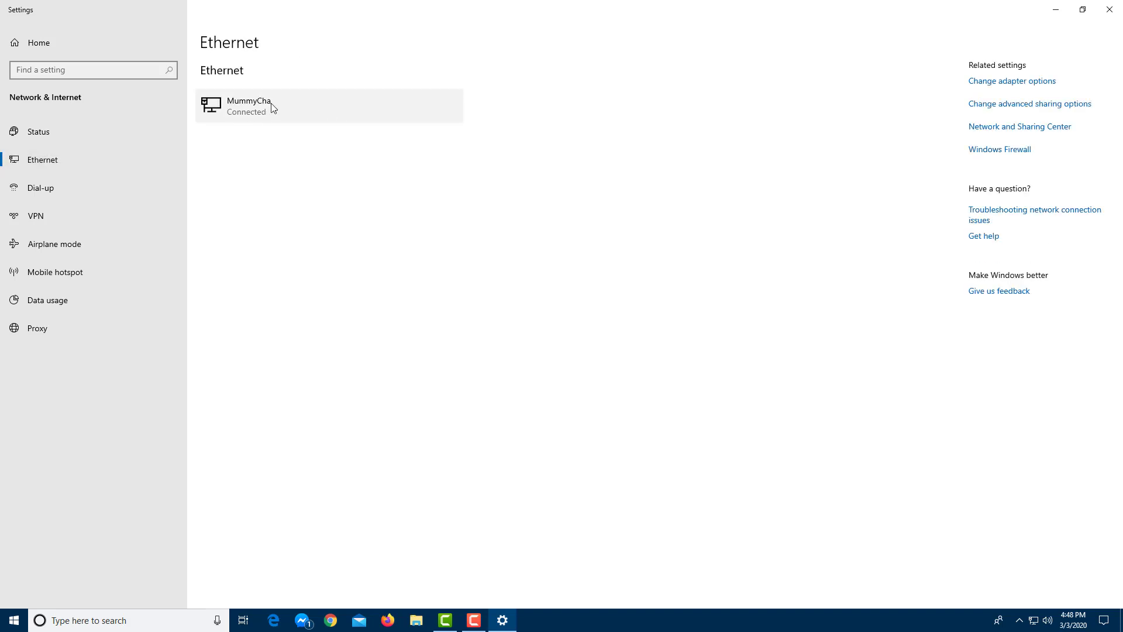
- On the Dial-up settings page, launch Set up a new connection
click(89, 194)
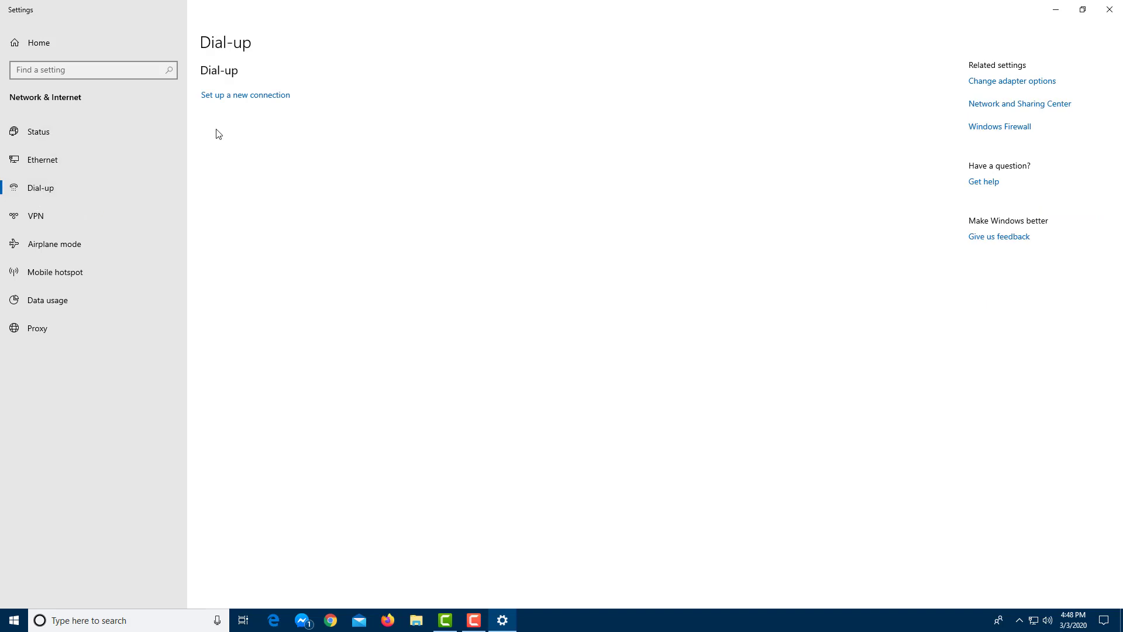
click(230, 95)
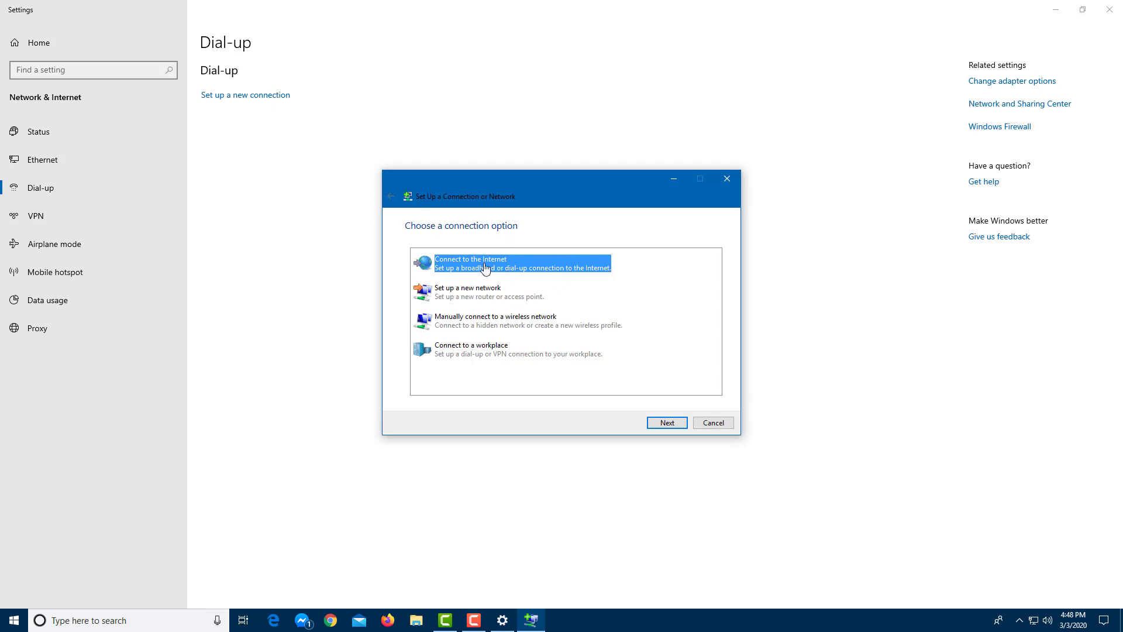
- Pick Connect to the Internet, set up a new connection anyway, and choose Broadband (PPPoE)
click(667, 422)
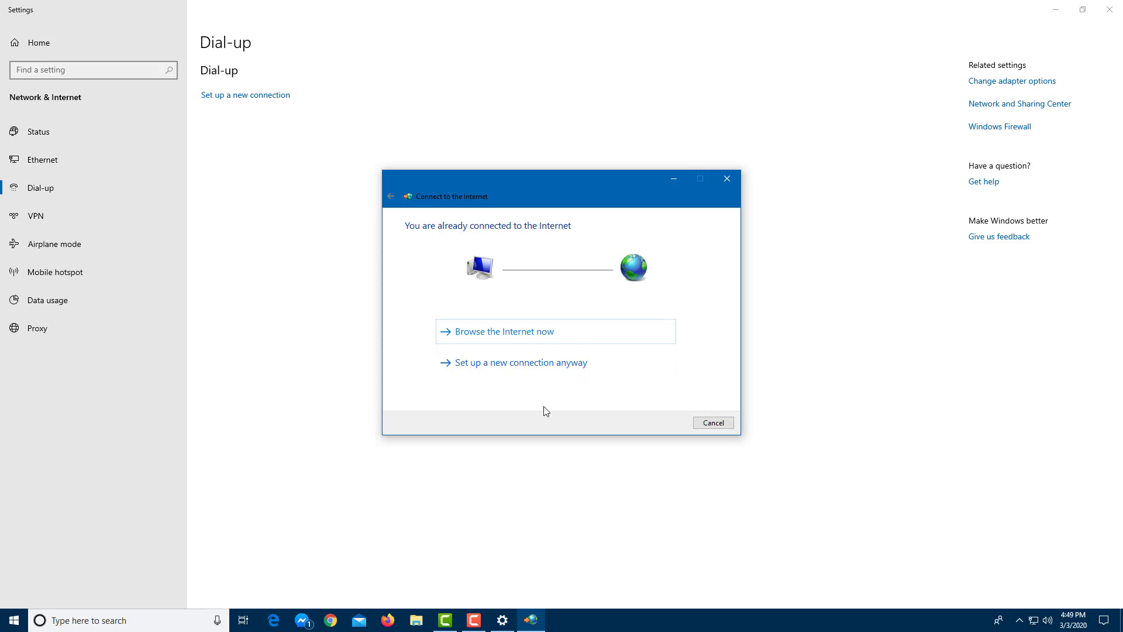
click(514, 367)
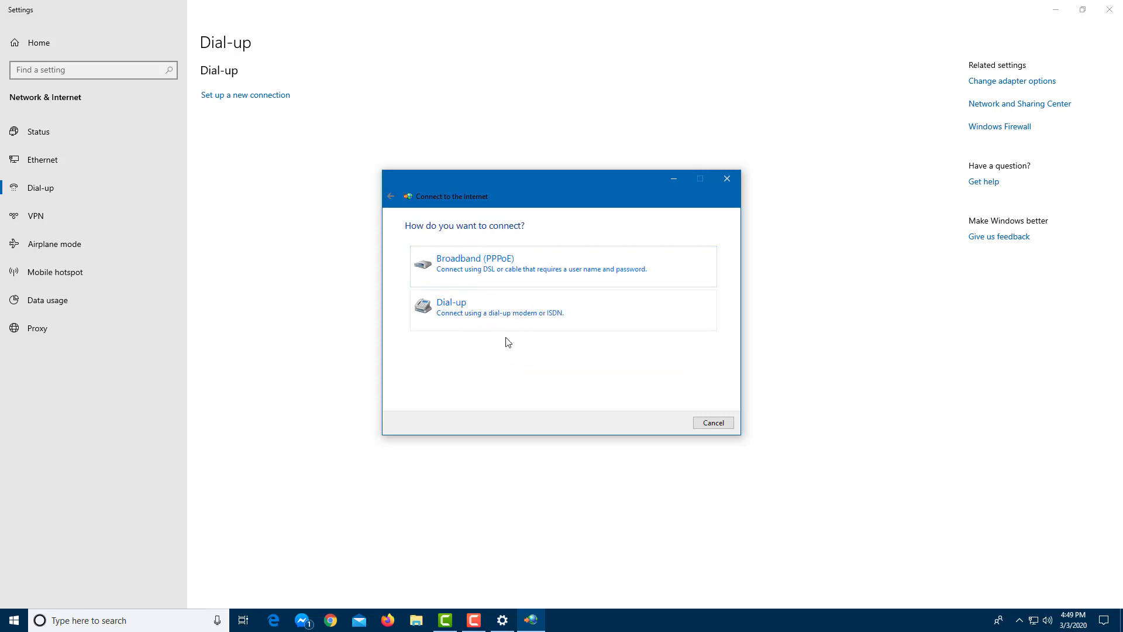
click(500, 268)
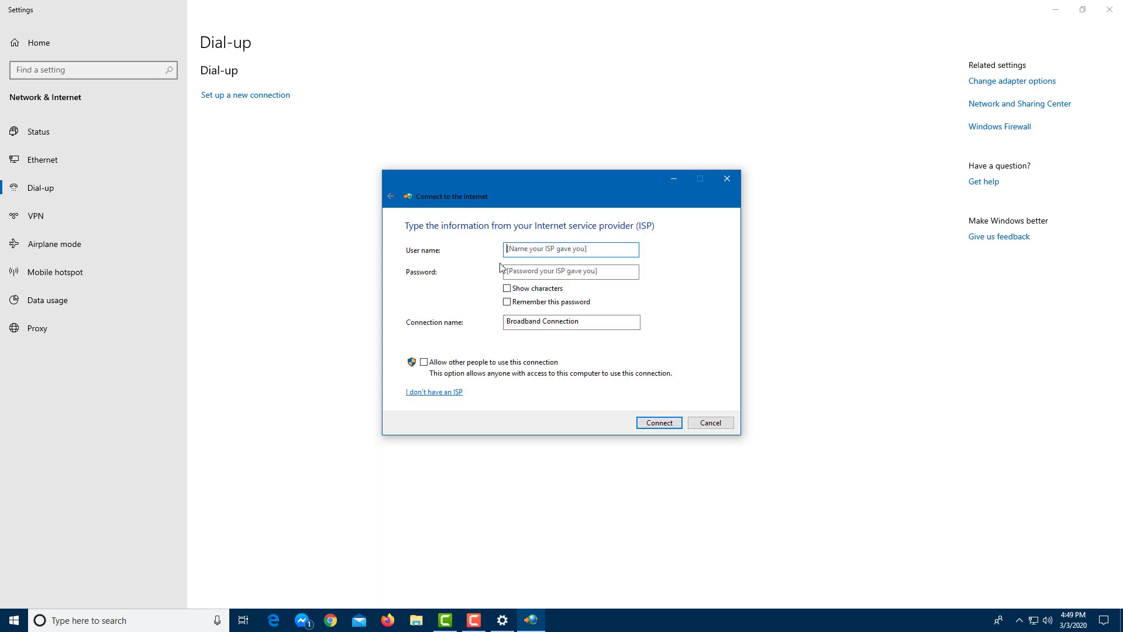
- Enter the ISP user name and password, tick Remember this password, and name the connection YouTube
click(545, 250)
click(577, 274)
text(werwer)
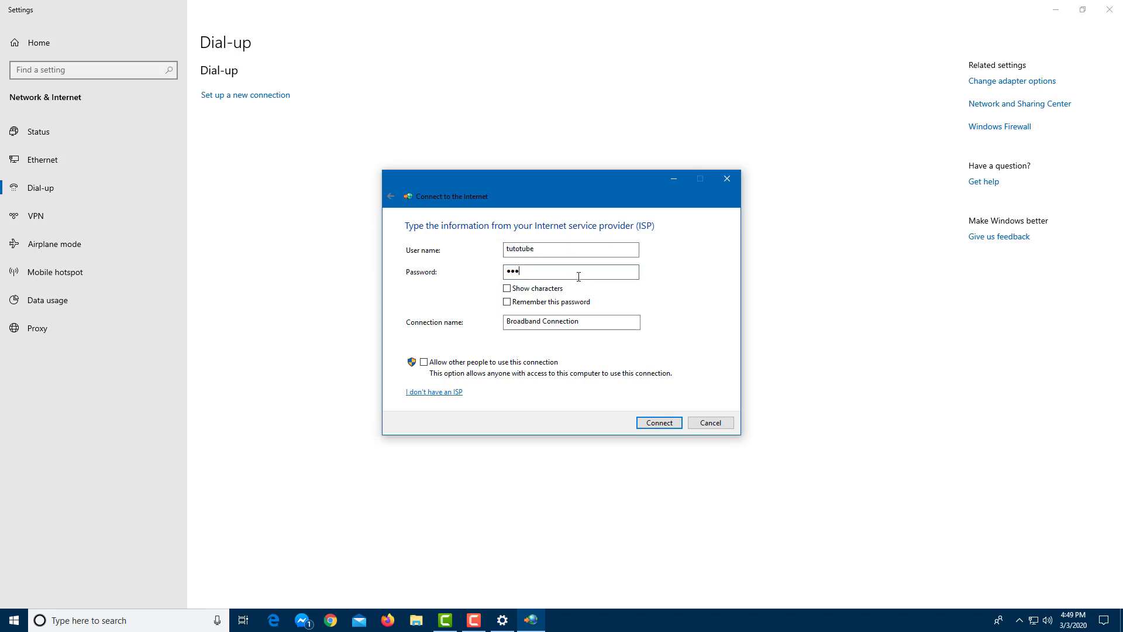
click(559, 290)
click(558, 290)
click(564, 307)
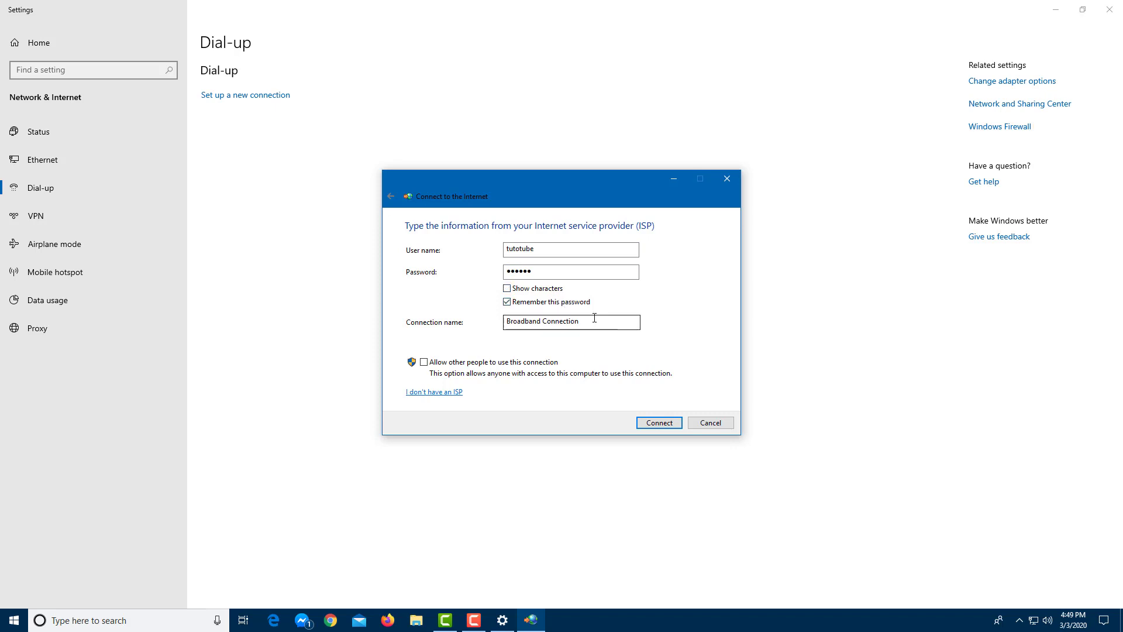
key(Tab)
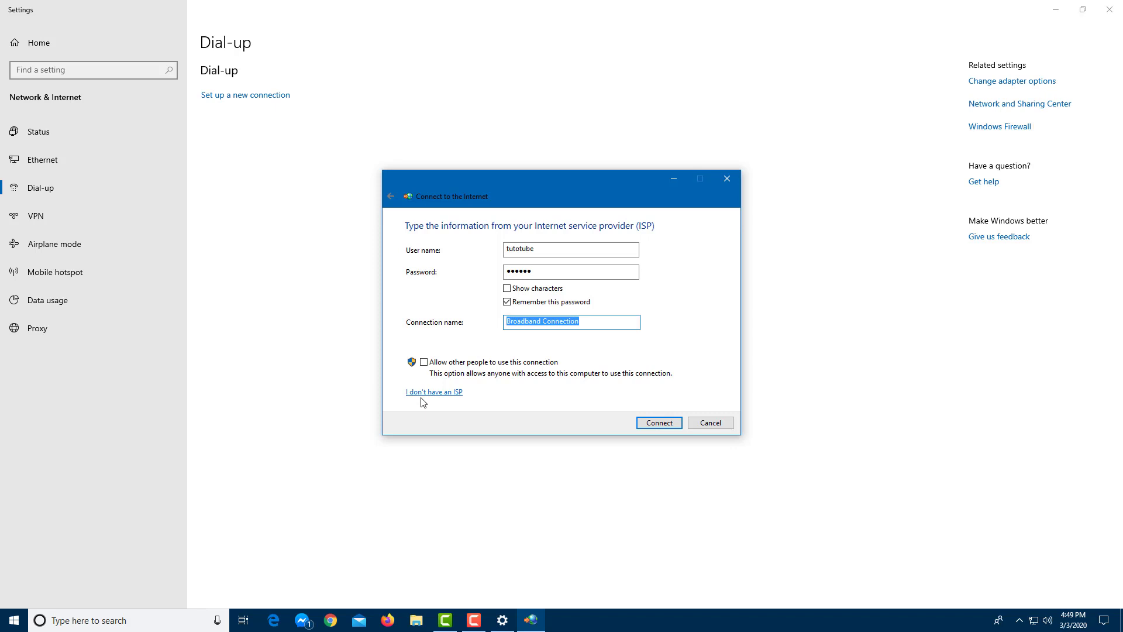
text(YoutTube)
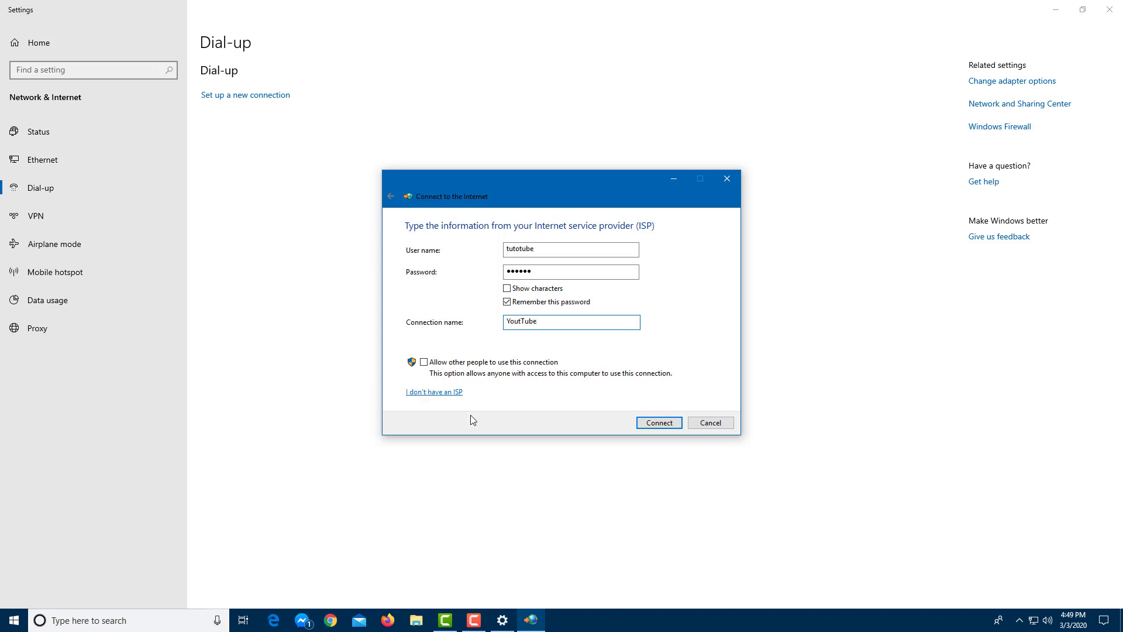
key(BackSpace)
- Create the YouTube broadband connection, skip the connection attempt, and close the wizard
click(659, 422)
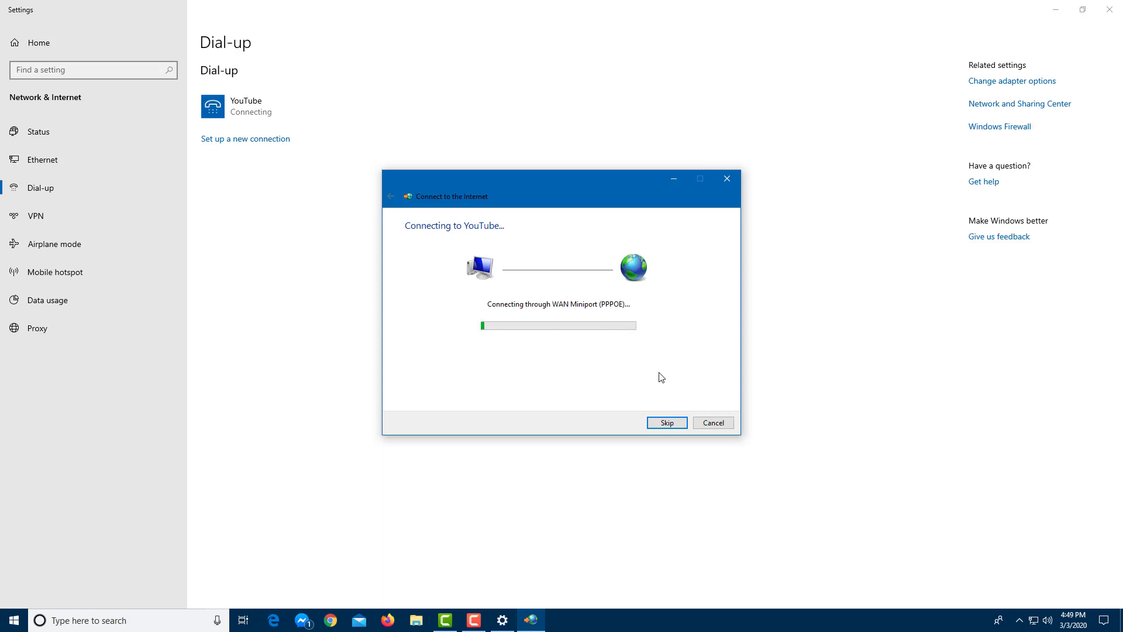
click(676, 423)
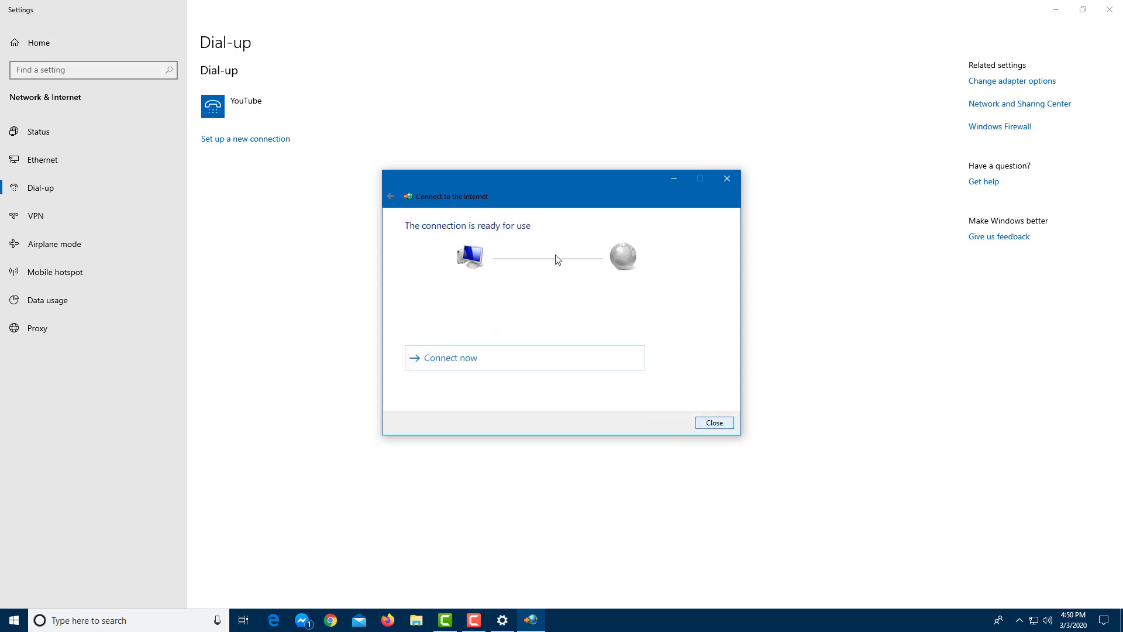
click(714, 423)
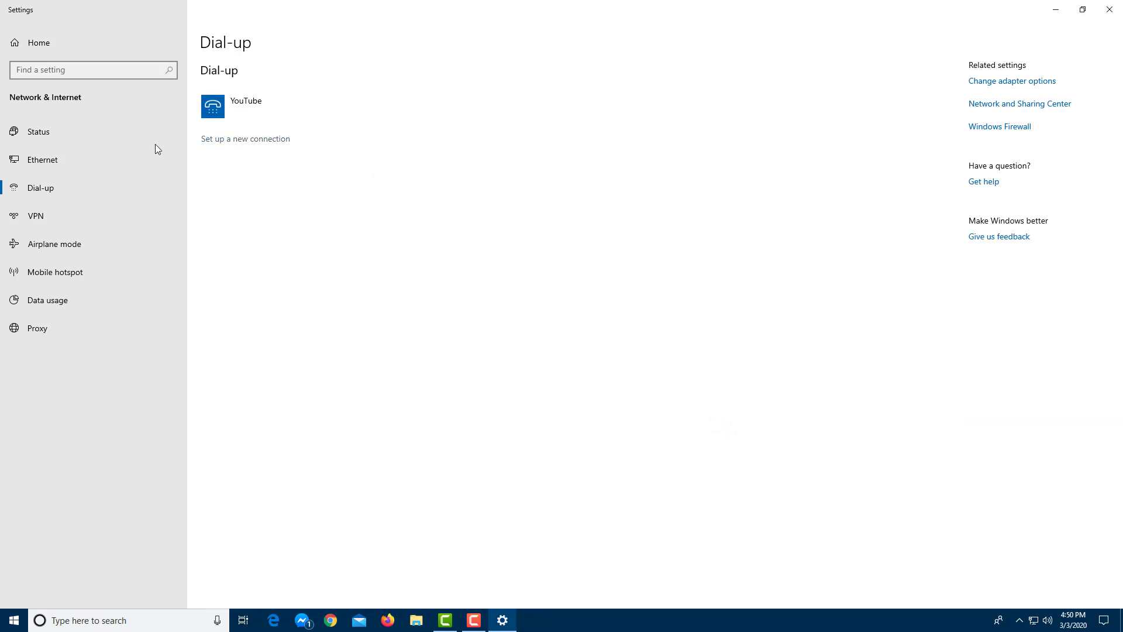
- Go back to the Dial-up page and start setting up another new connection
click(113, 153)
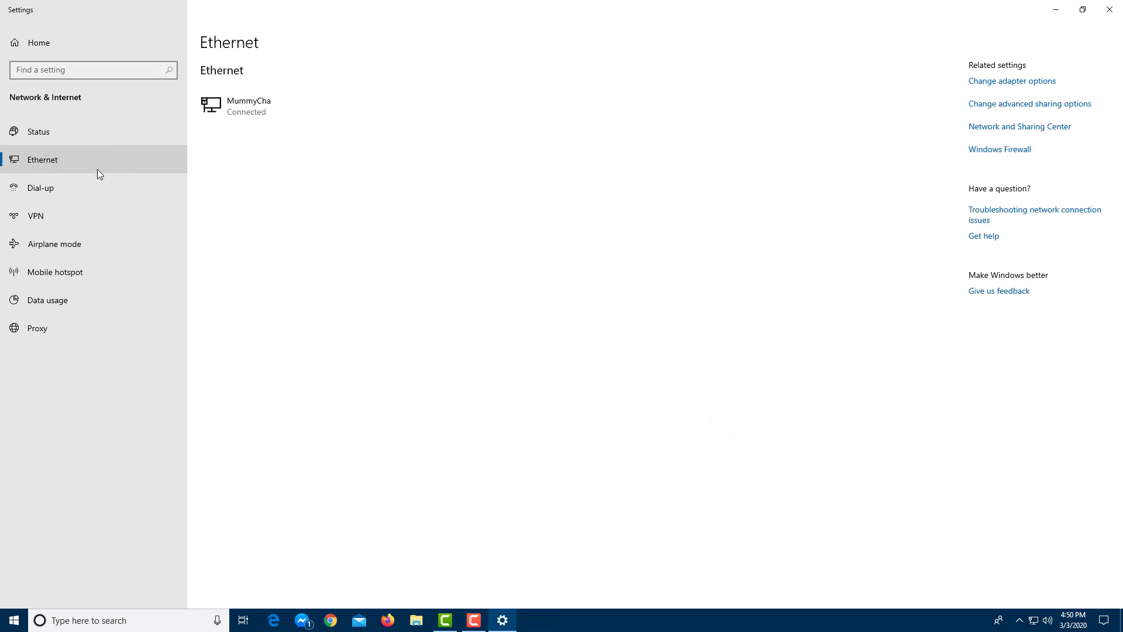
click(99, 193)
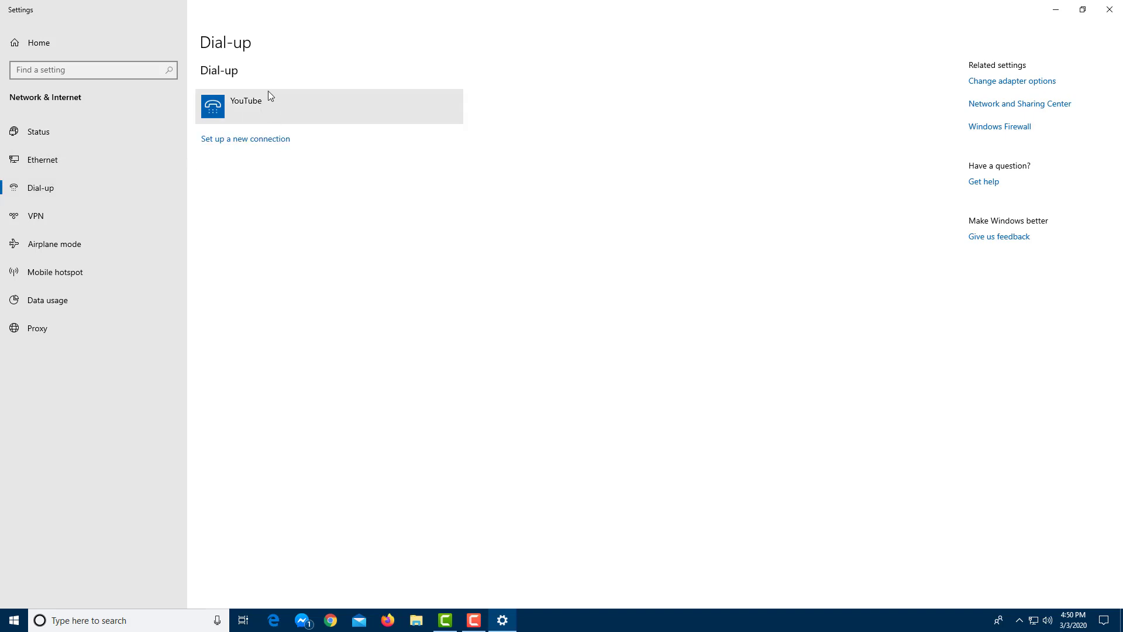
click(251, 140)
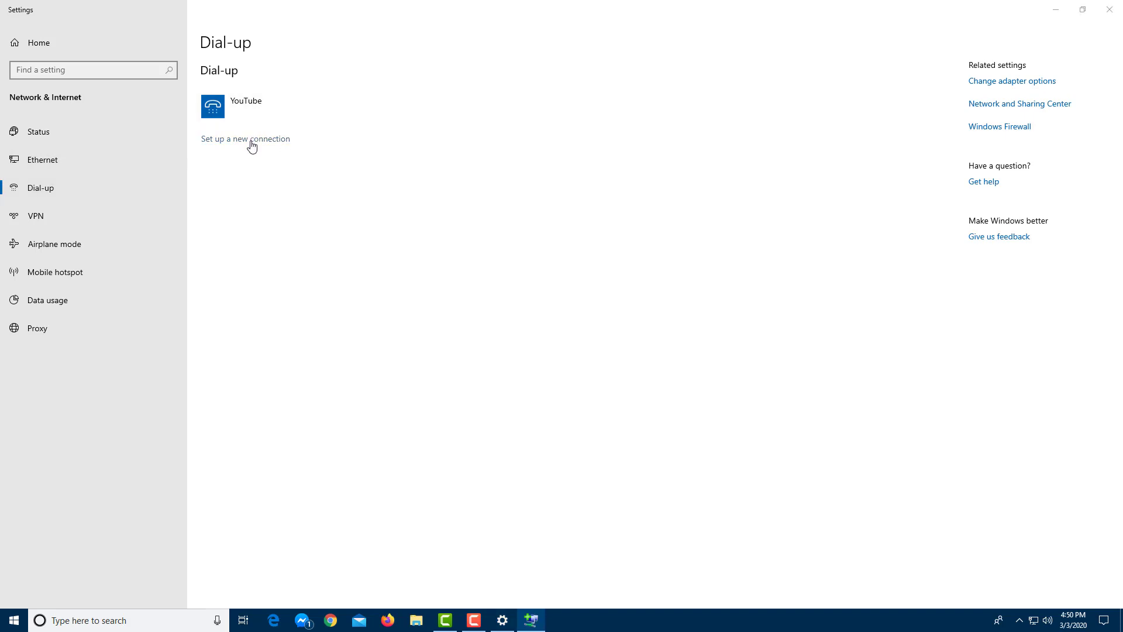
- Choose to create a new connection anyway, keep it as a new one, and select Dial-up
click(665, 427)
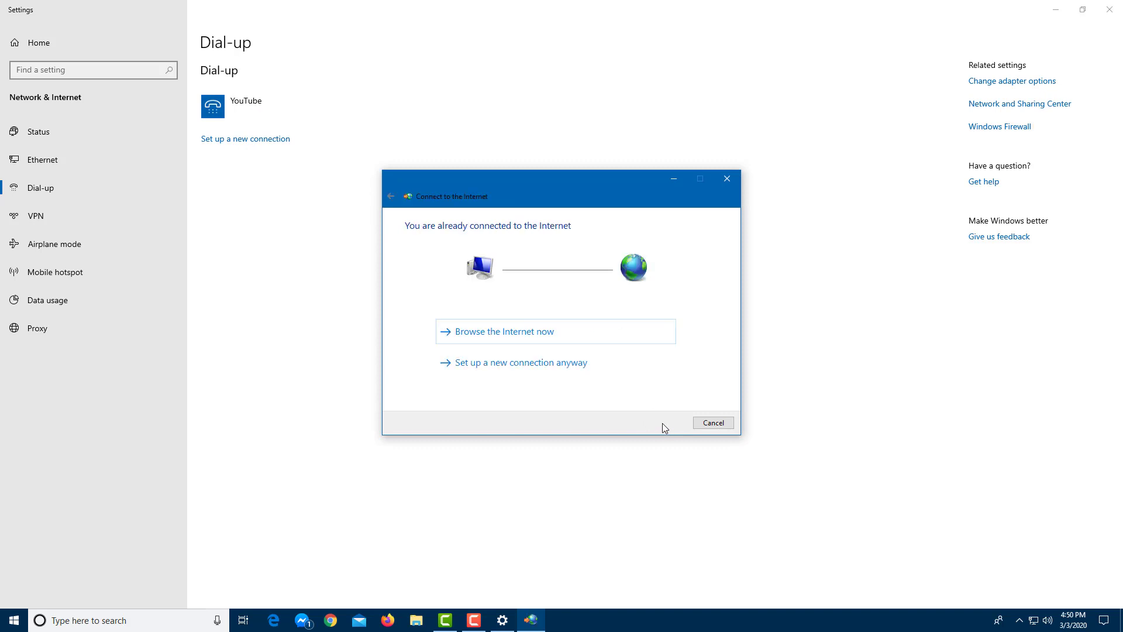
click(589, 357)
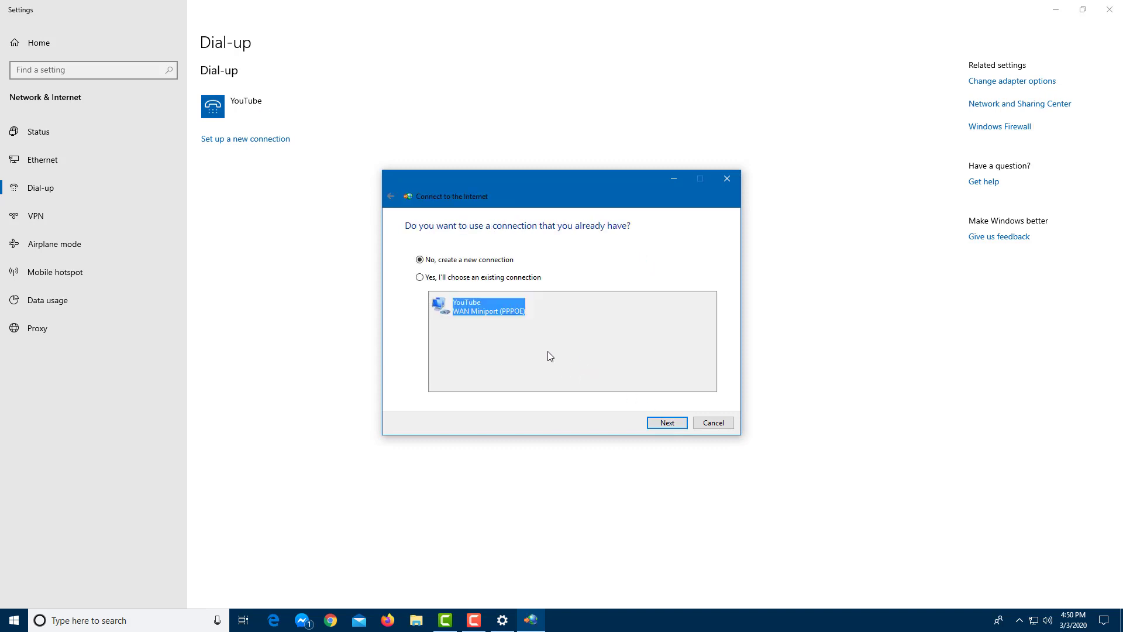
click(458, 278)
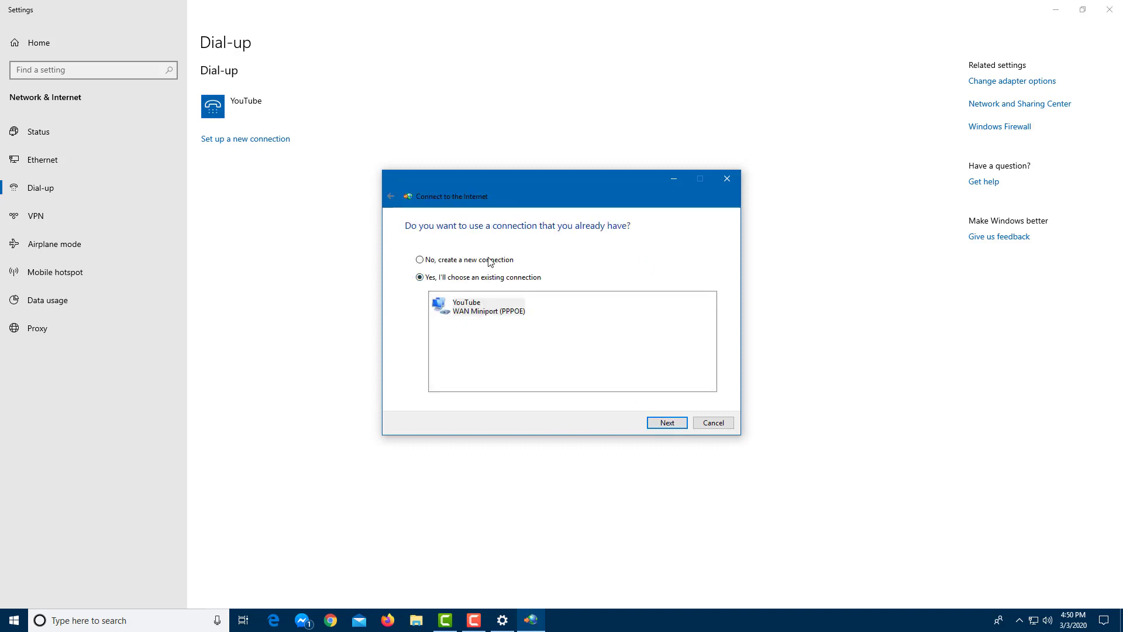
click(489, 260)
click(666, 419)
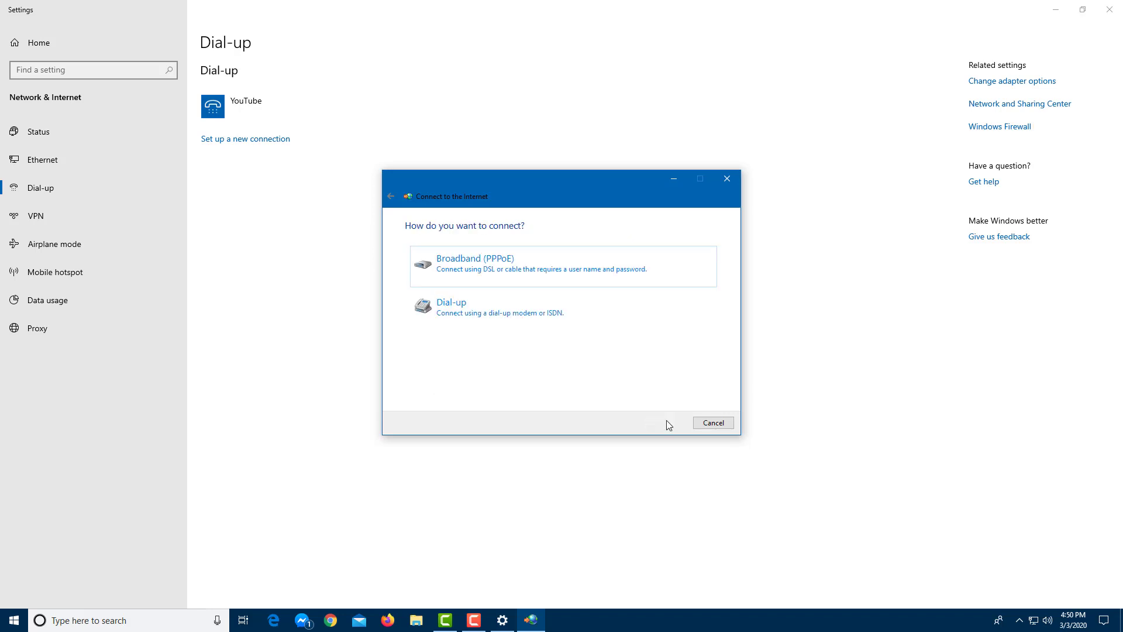
click(496, 316)
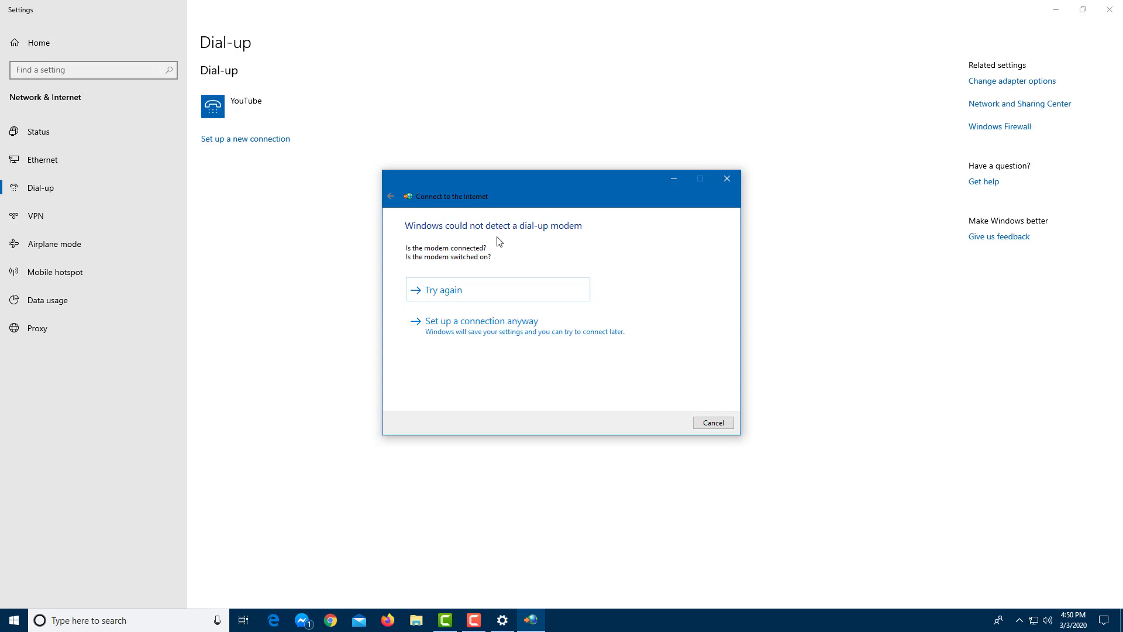
- Set up the dial-up connection without a modem, entering phone number, user name, password and name YouTube Dial-Up
click(468, 332)
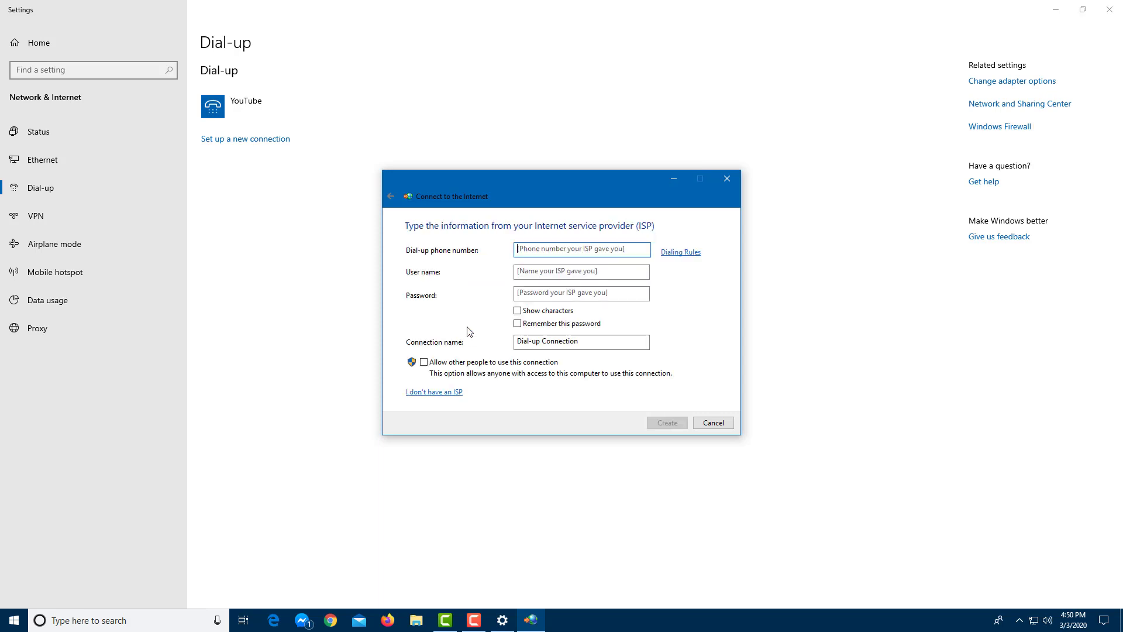
click(549, 248)
text(151005)
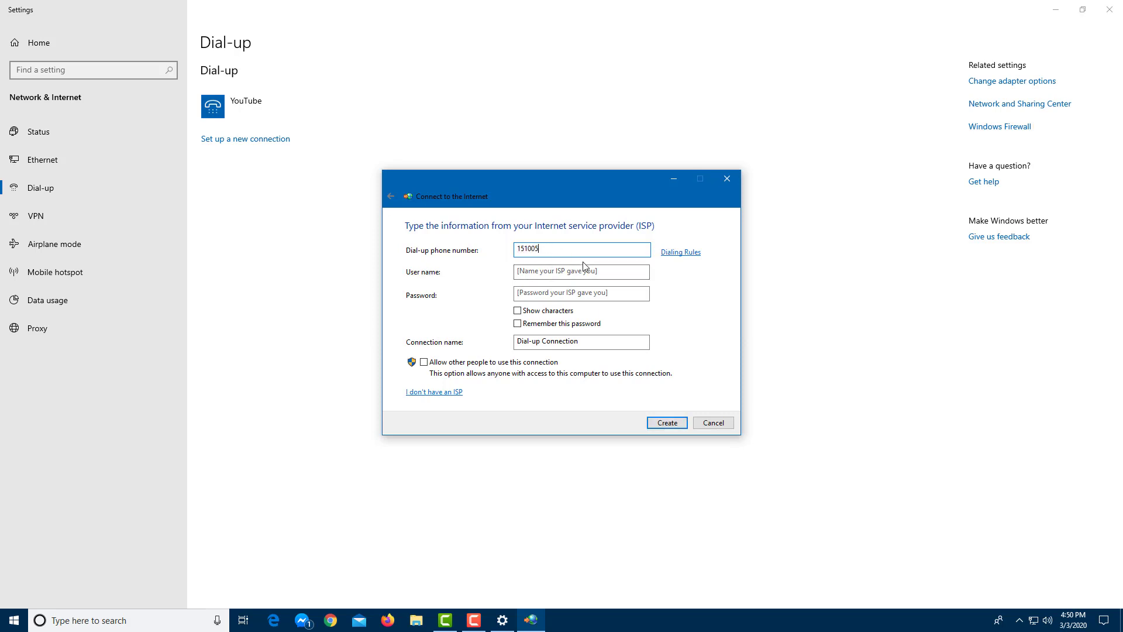
click(582, 267)
text(dfg)
click(569, 294)
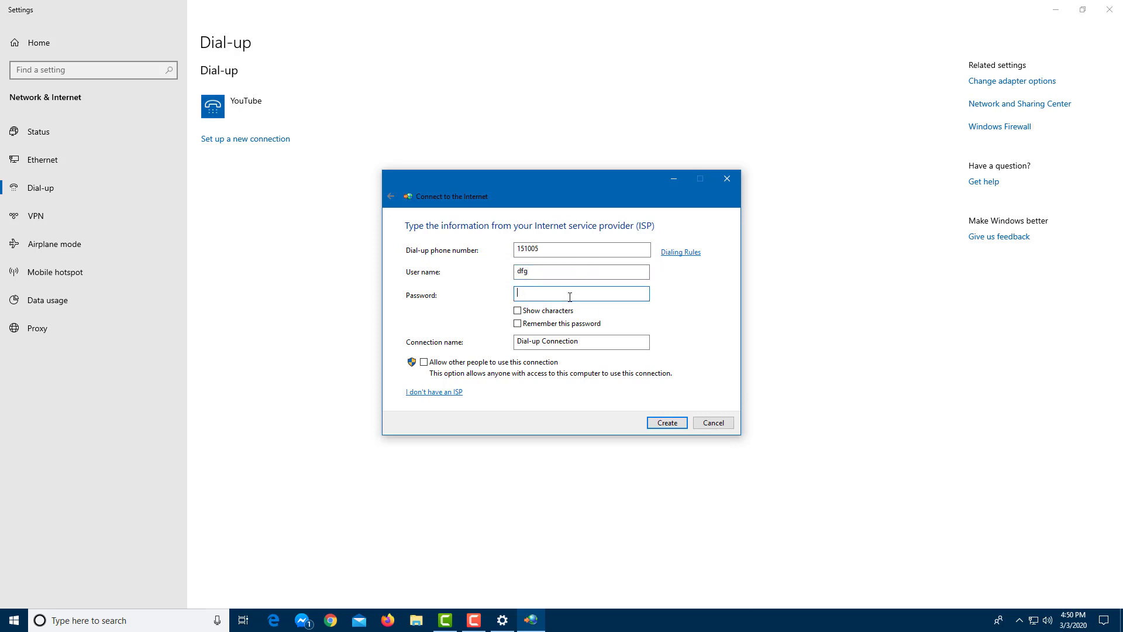
drag(576, 346, 492, 346)
text(YouTube Dial-Up)
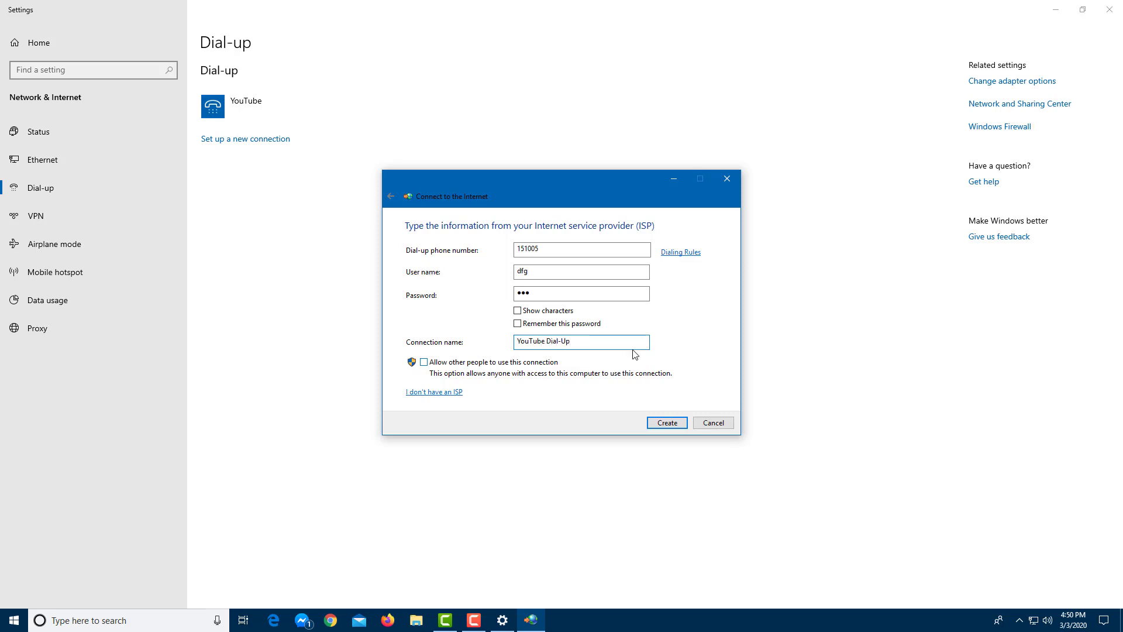
- Create the YouTube Dial-Up connection, close the wizard and Settings, and check the network list
click(667, 422)
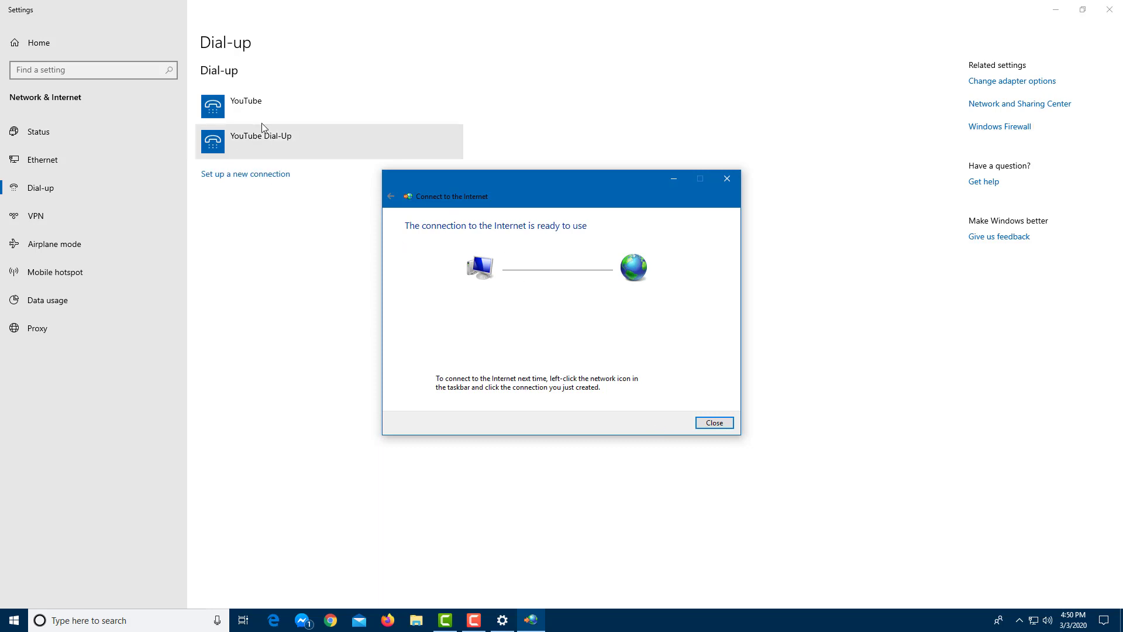
click(715, 423)
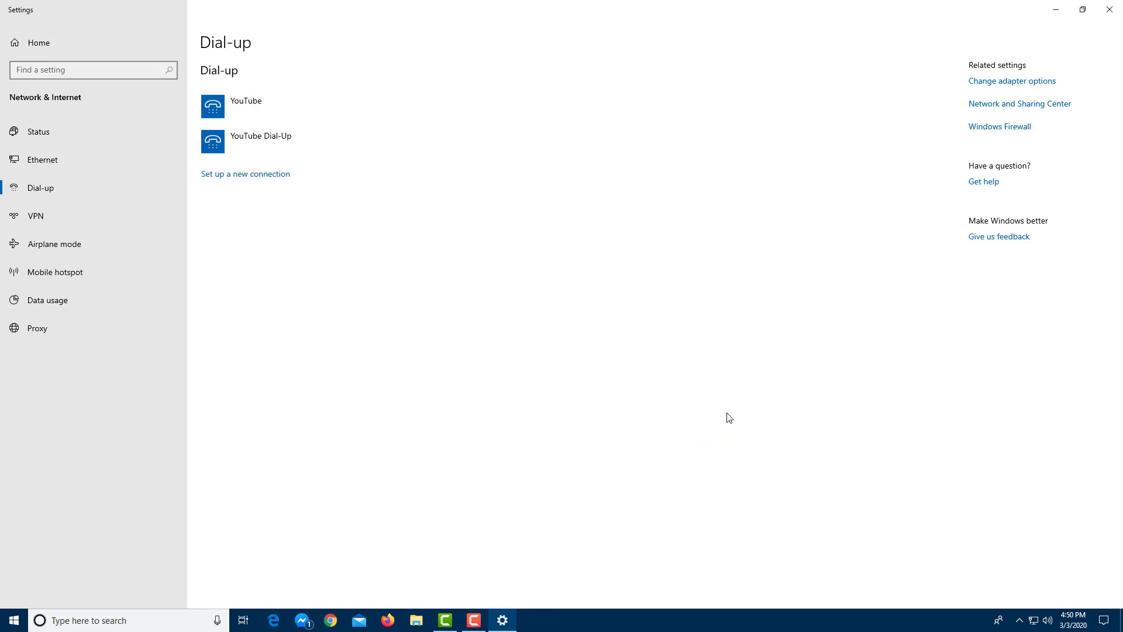
click(1109, 10)
click(1032, 624)
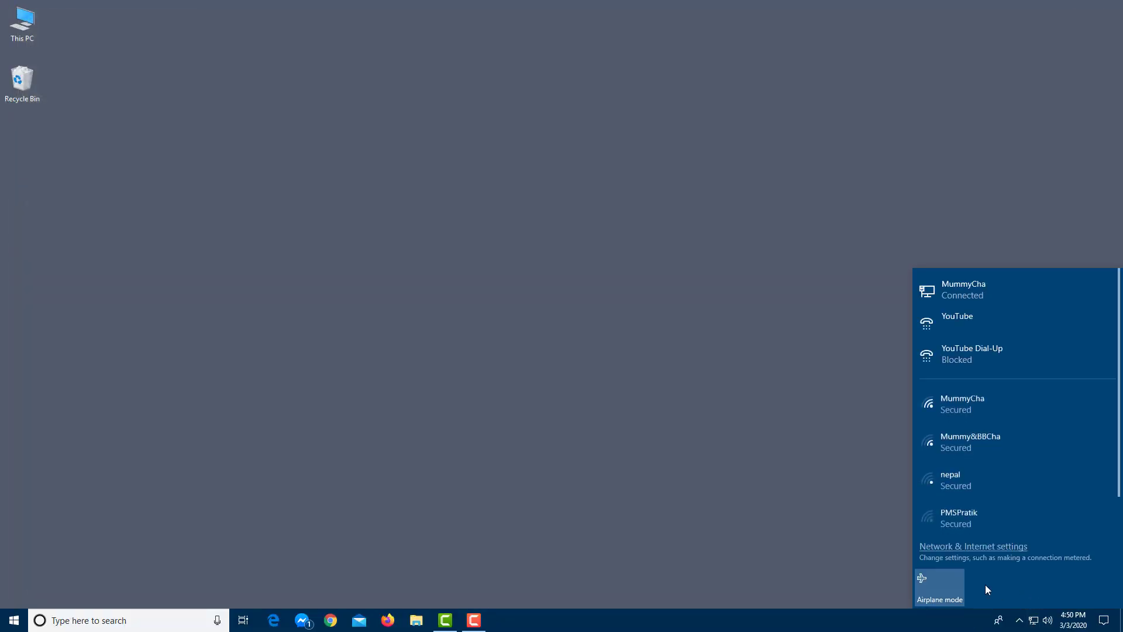
- Review the YouTube dial-up connection's advanced options in Network & Internet settings, then go to the Wi-Fi page
click(977, 551)
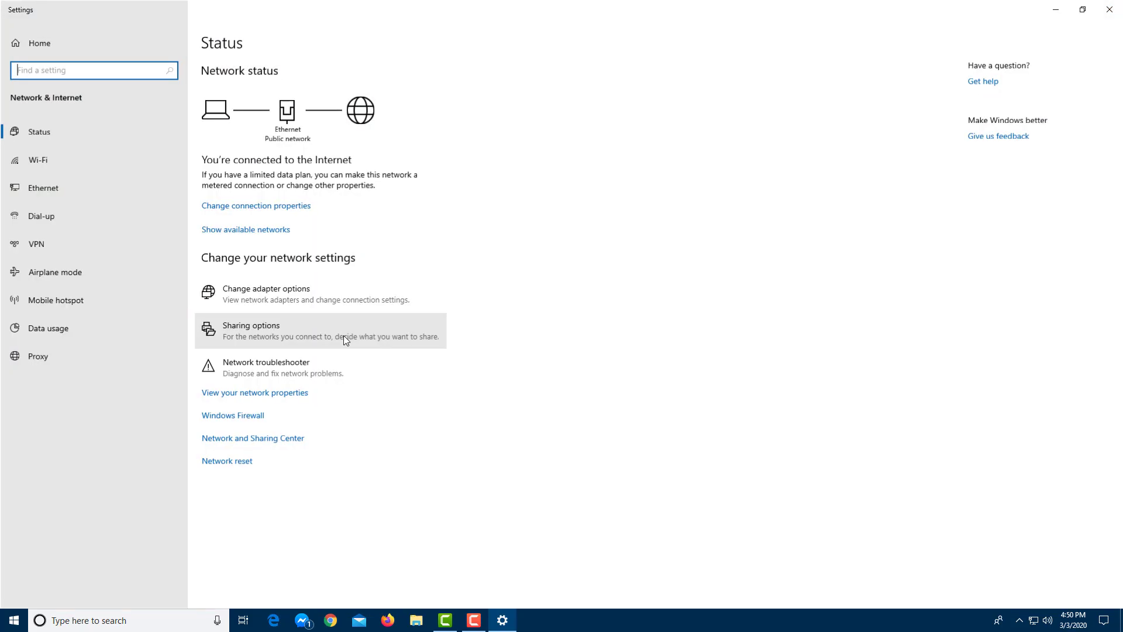
click(78, 219)
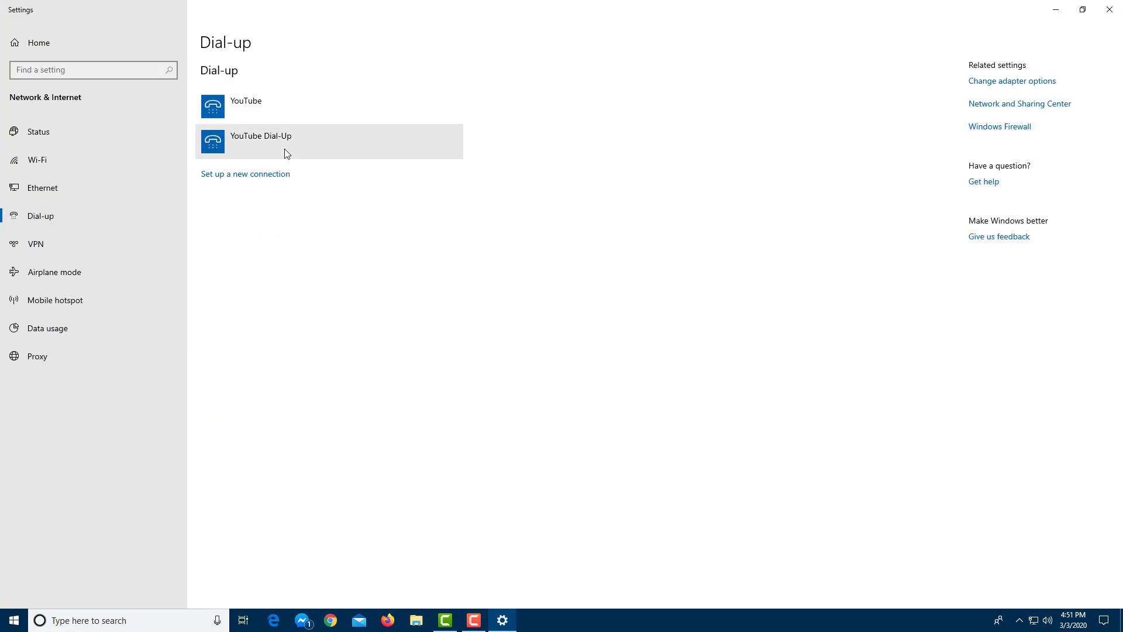
click(263, 109)
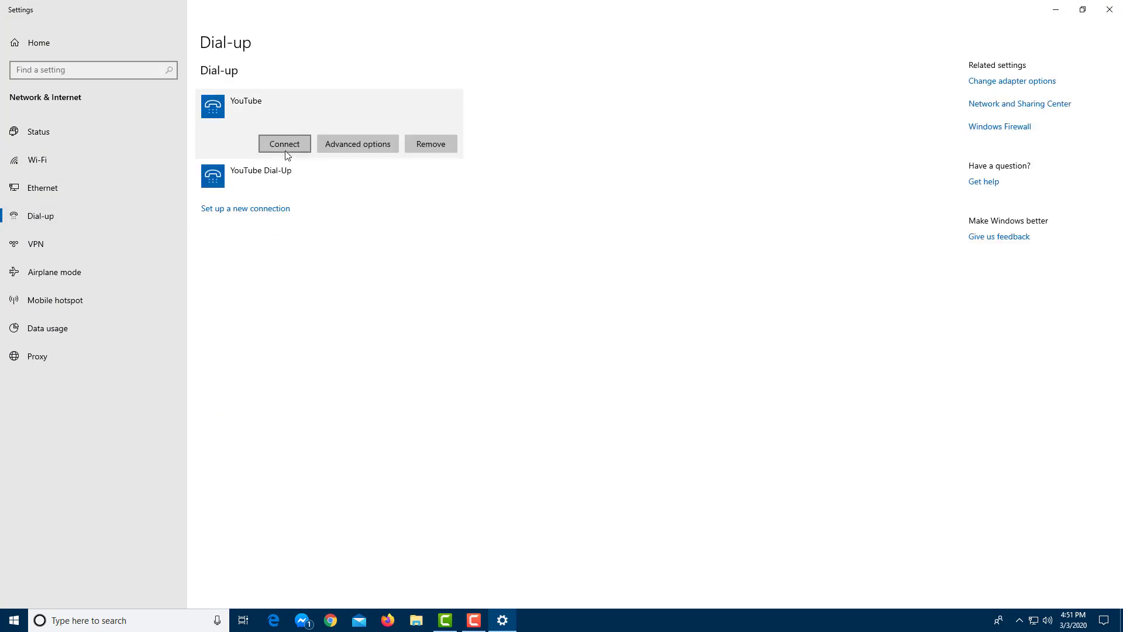
click(347, 146)
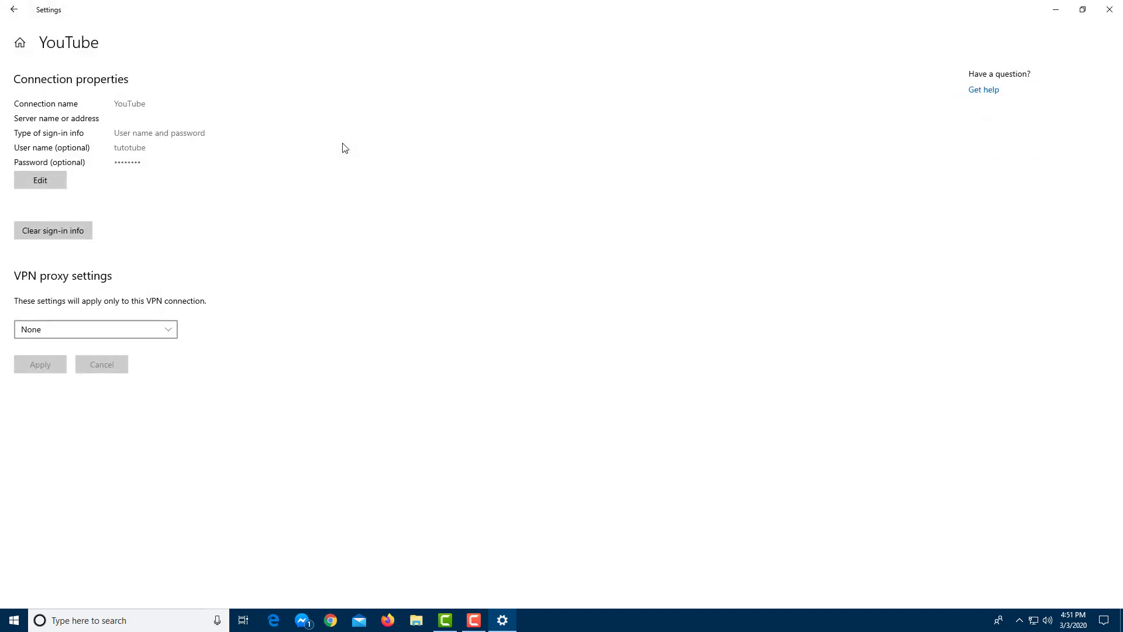
click(13, 10)
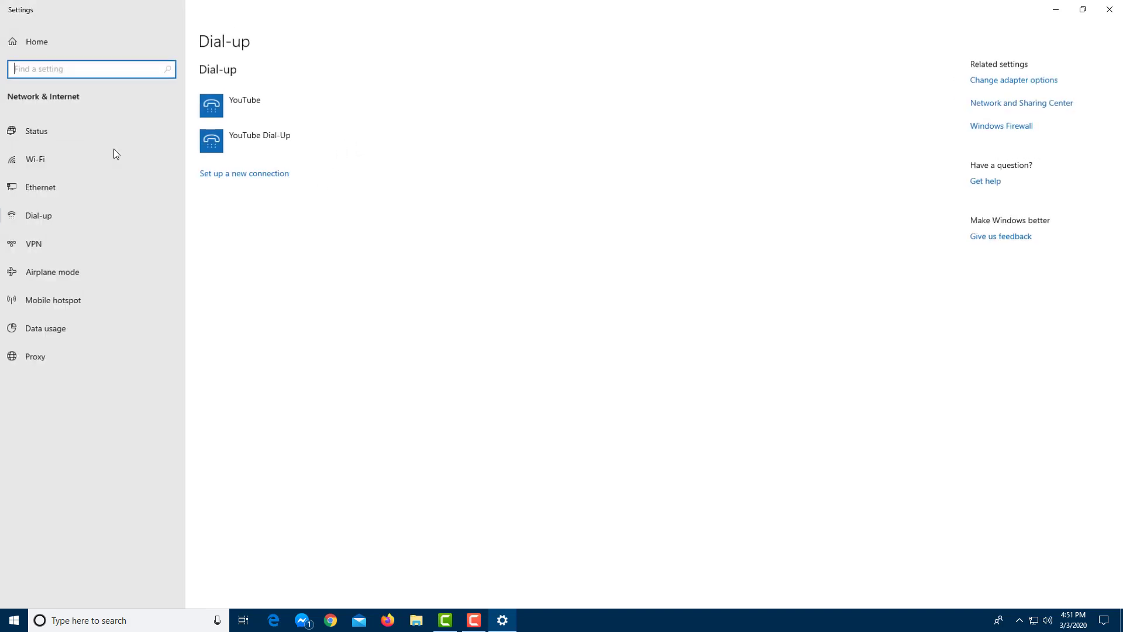
click(125, 155)
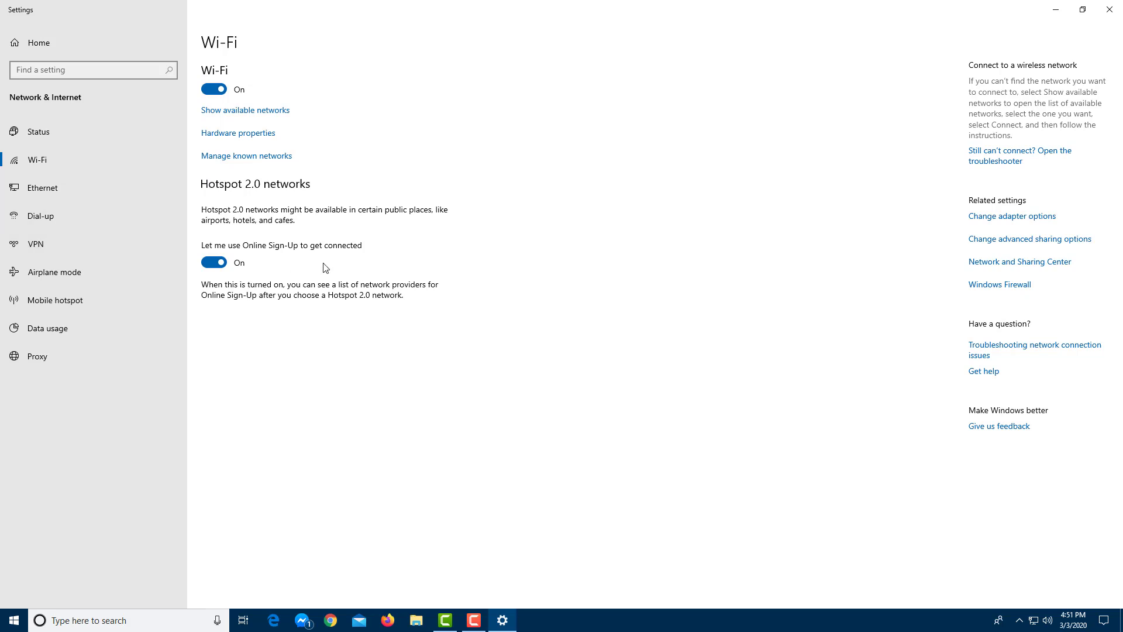
- Check the available Wi-Fi networks, then open Manage known networks, cancelling the add-network form
click(1034, 620)
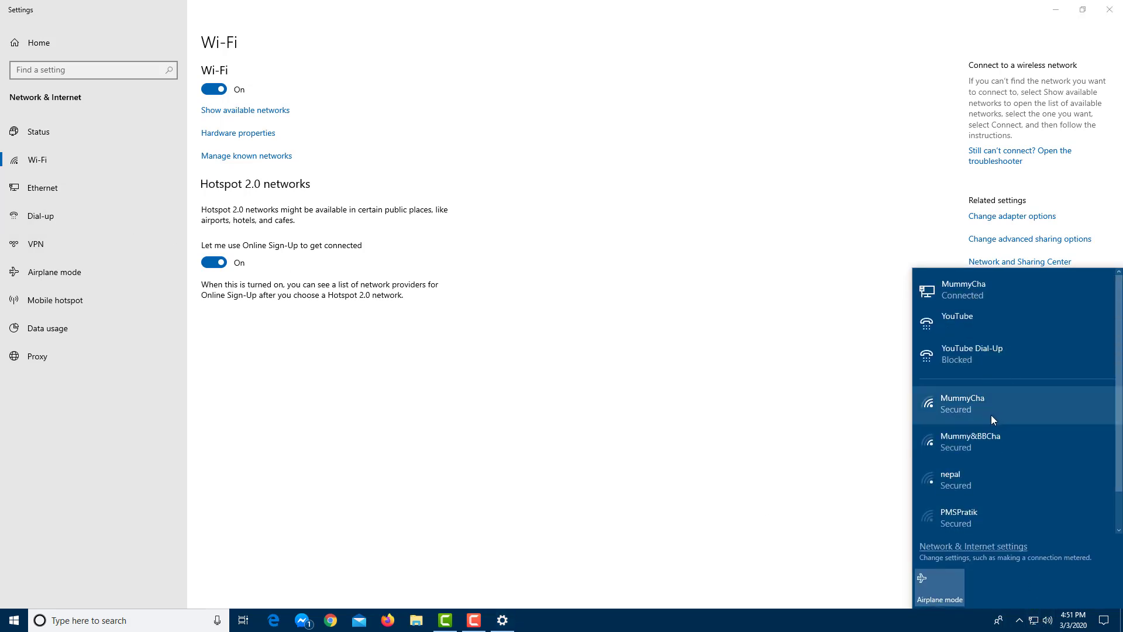
click(636, 390)
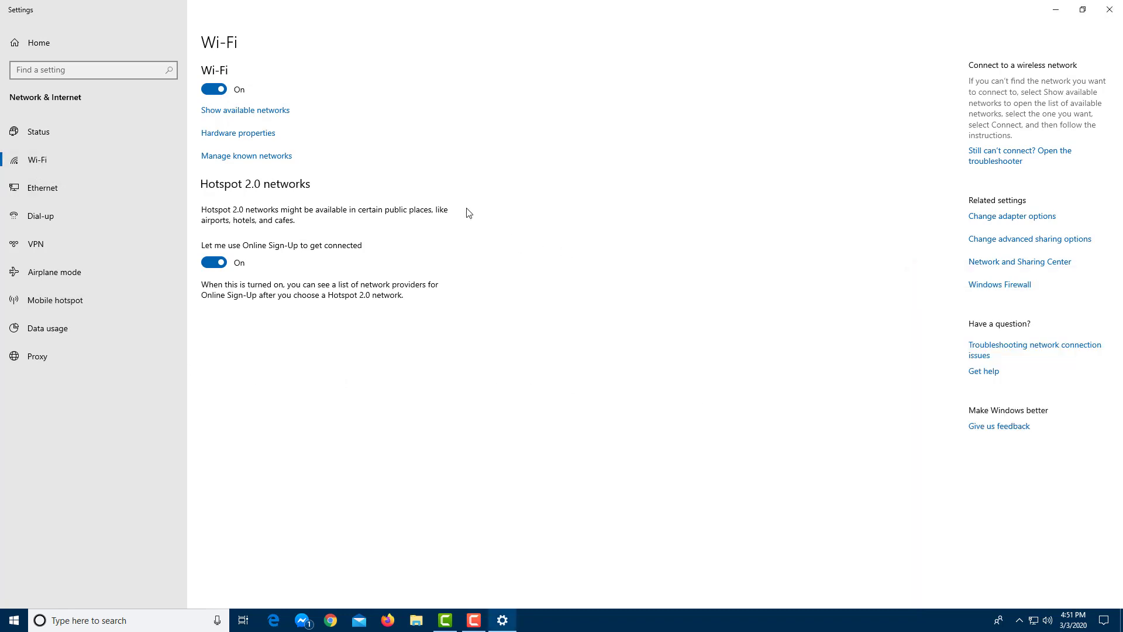
click(249, 158)
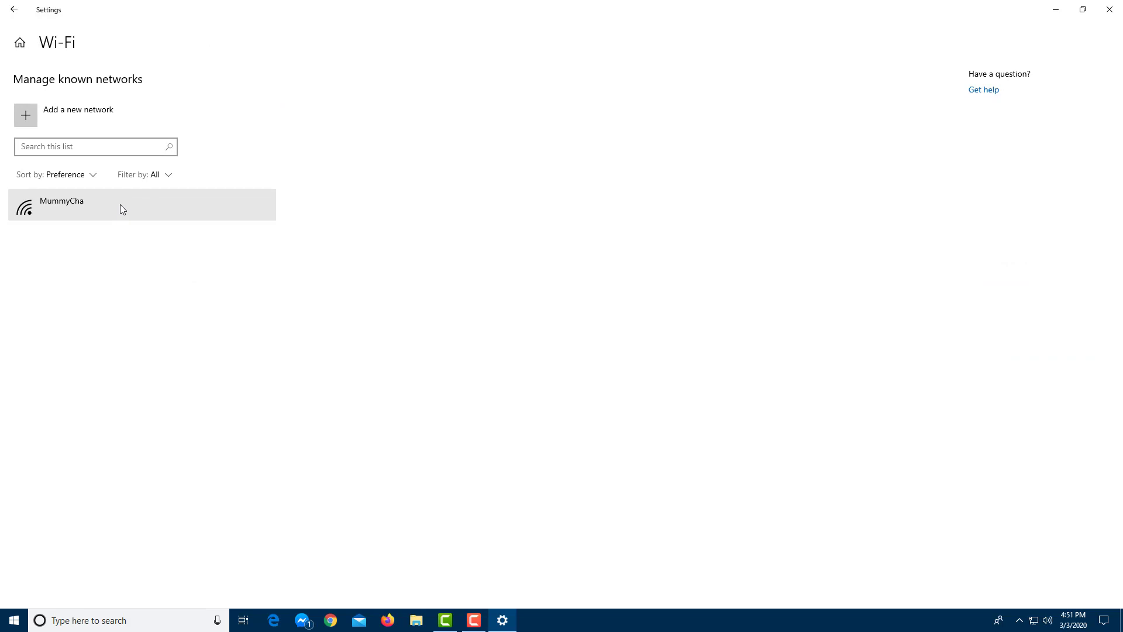
click(63, 116)
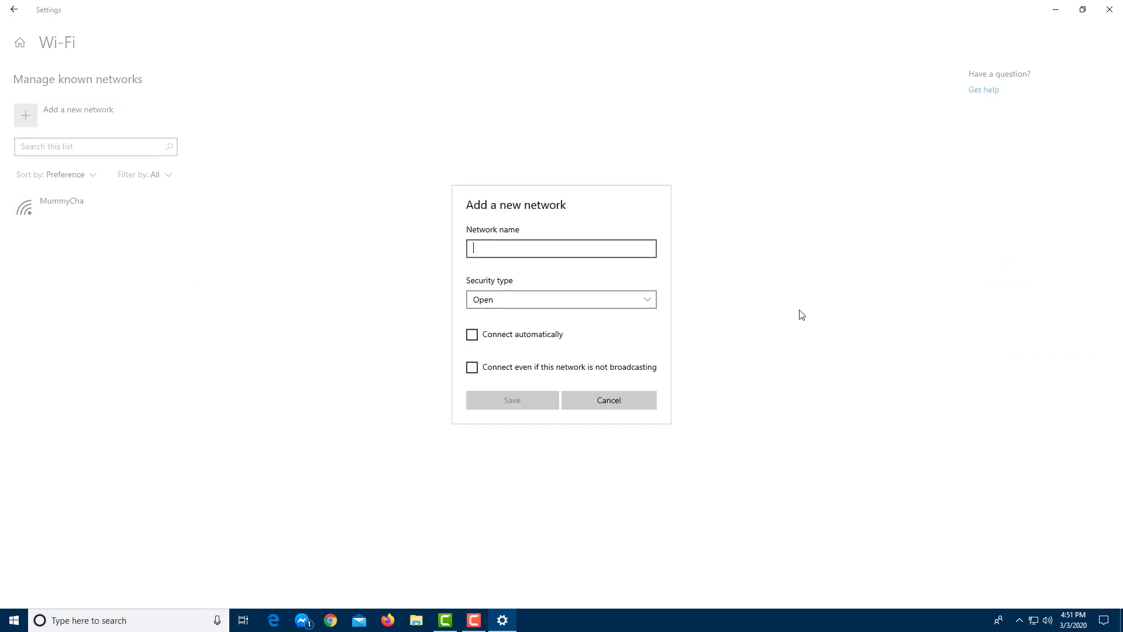
click(638, 401)
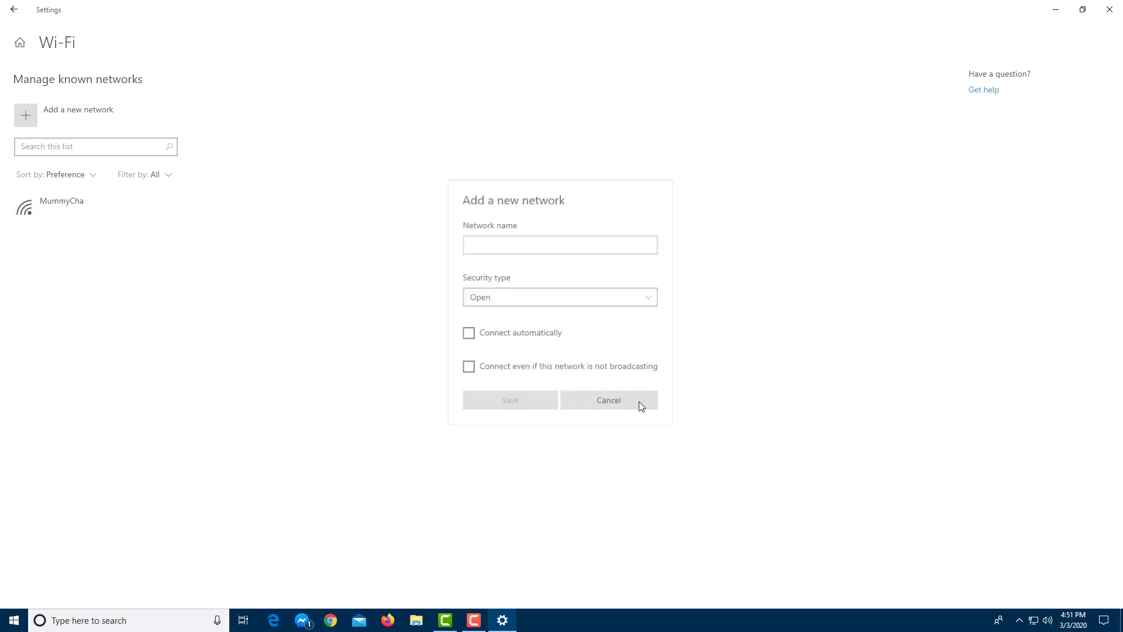
- Forget the saved MummyCha Wi-Fi network and close Settings
click(128, 218)
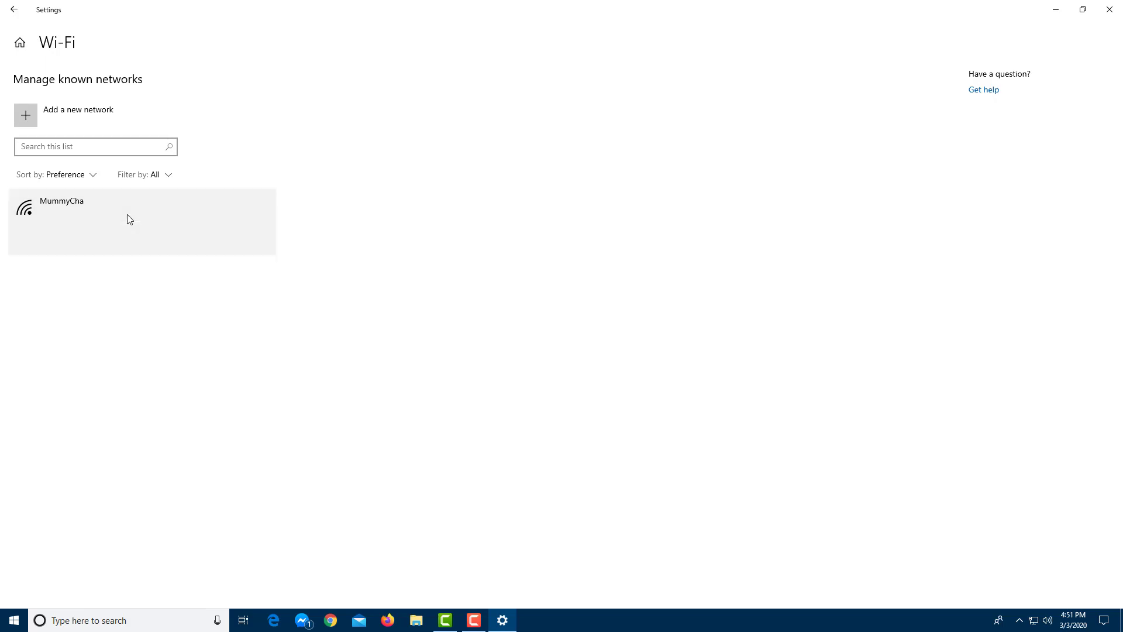
click(254, 241)
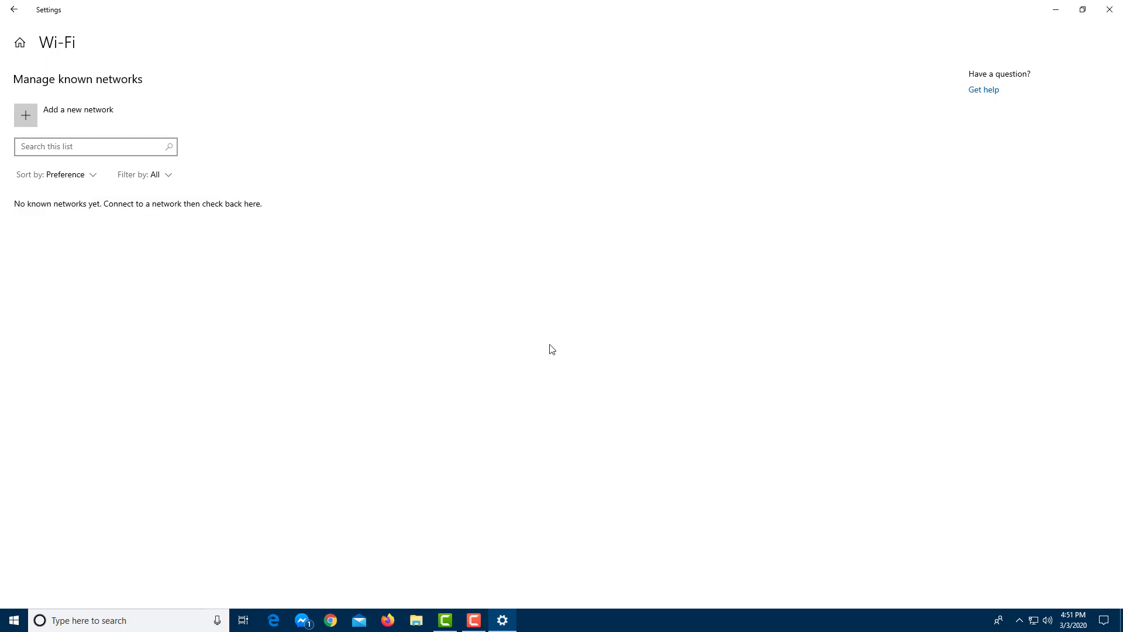
click(1106, 12)
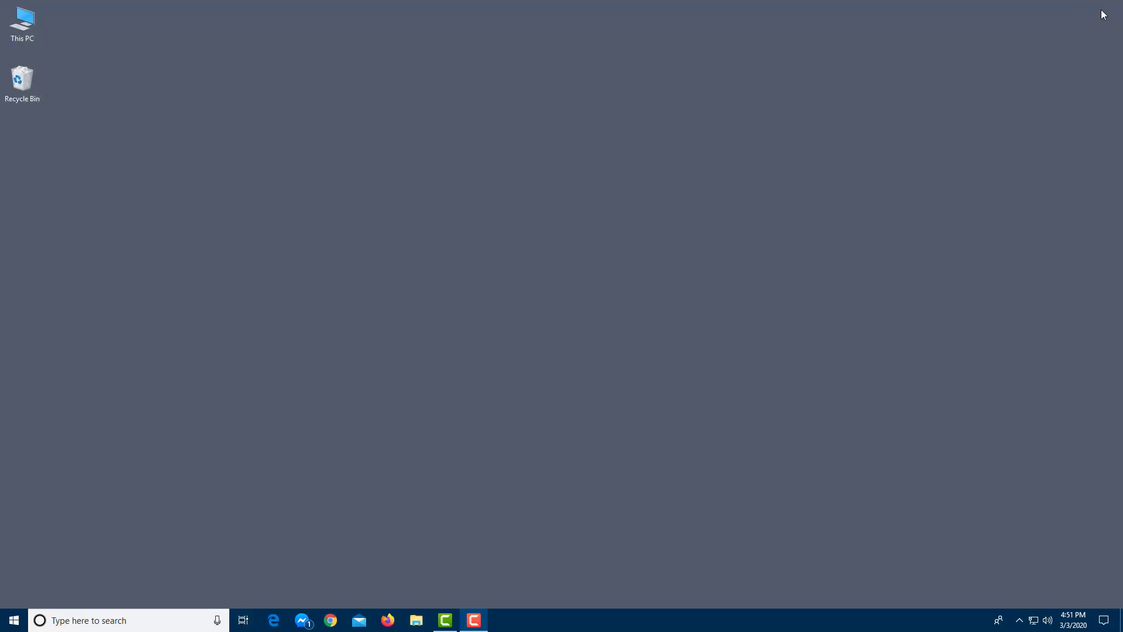